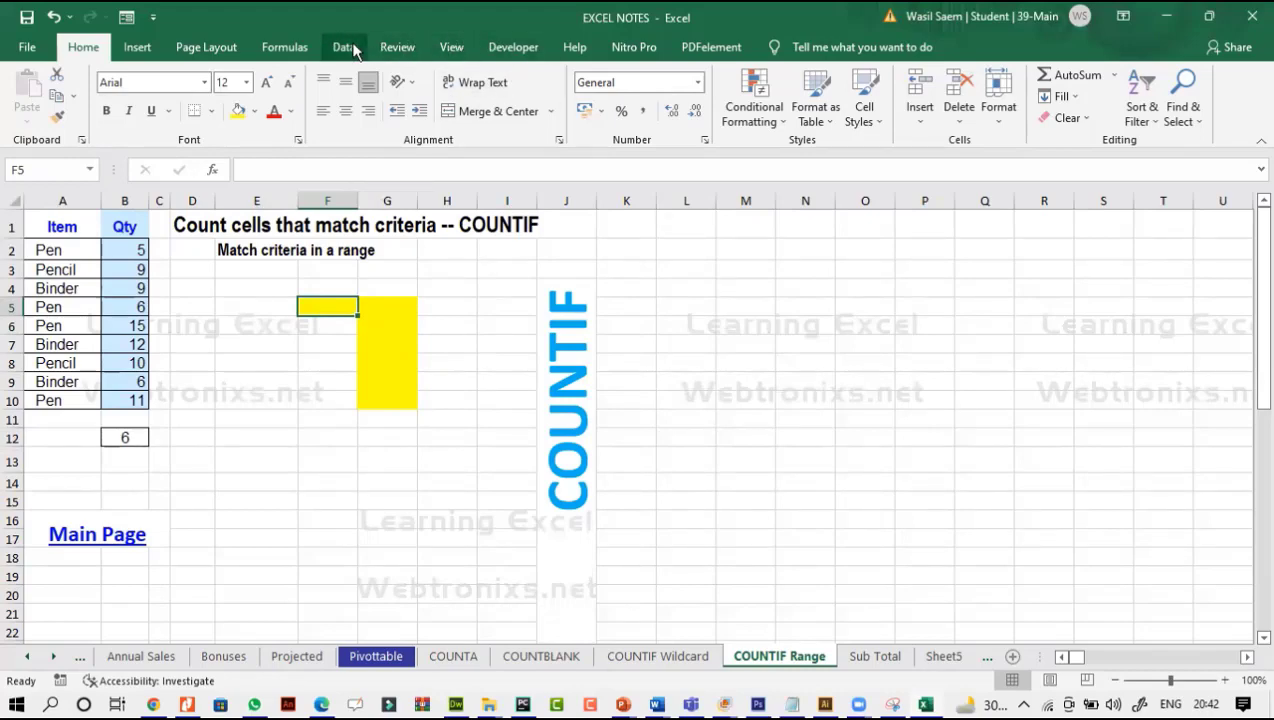
# Add a data validation rule to cell F5 allowing only whole numbers between 1 and 12.
pyautogui.click(353, 47)
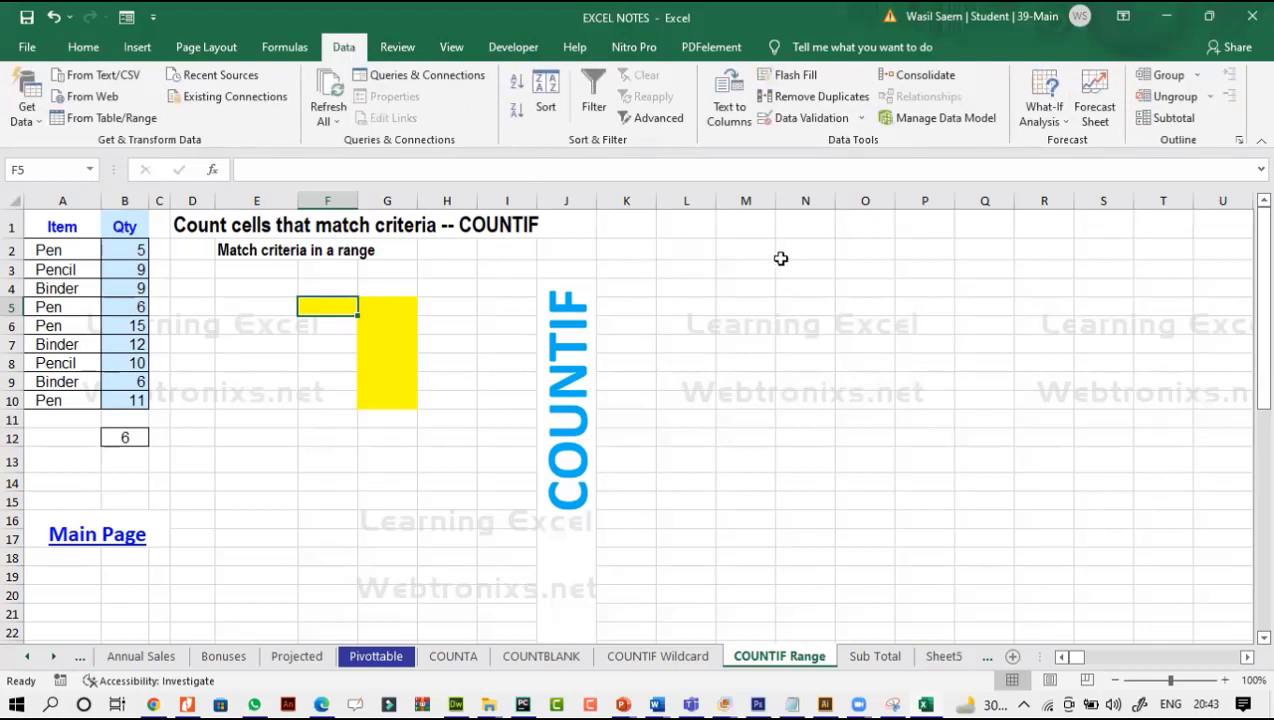
pyautogui.click(836, 121)
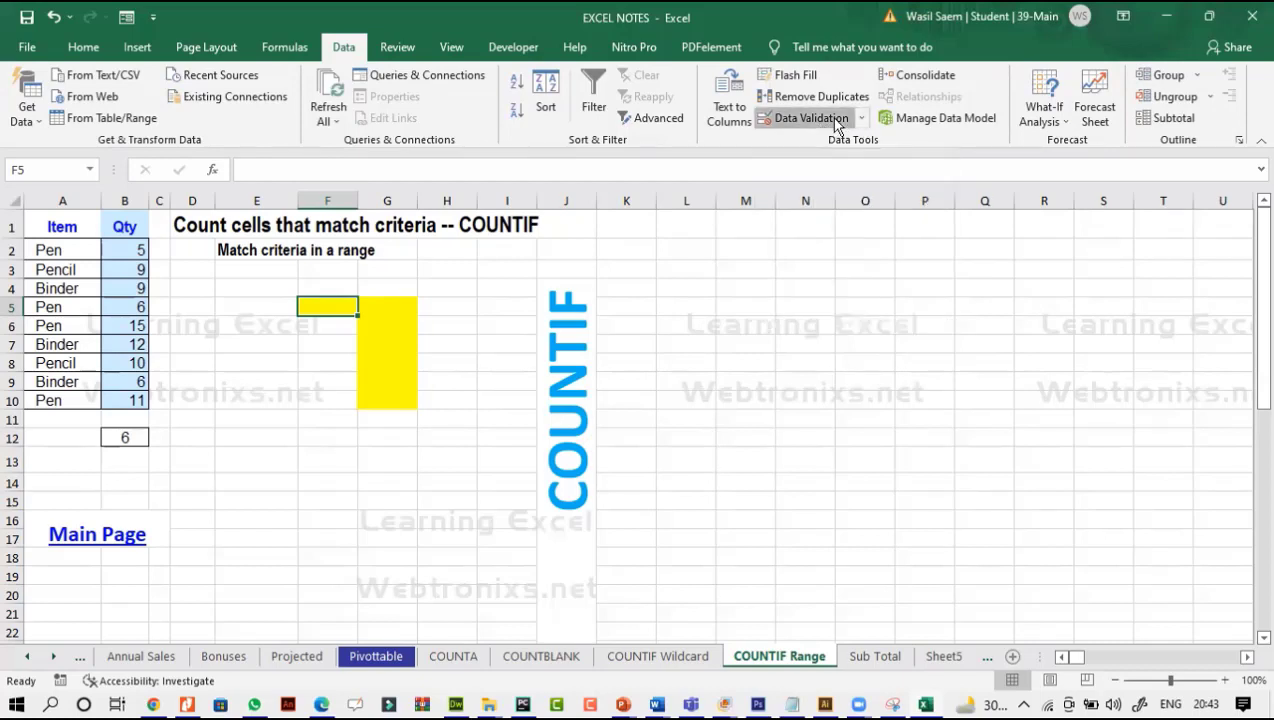
pyautogui.moveTo(575, 155); pyautogui.dragTo(787, 151)
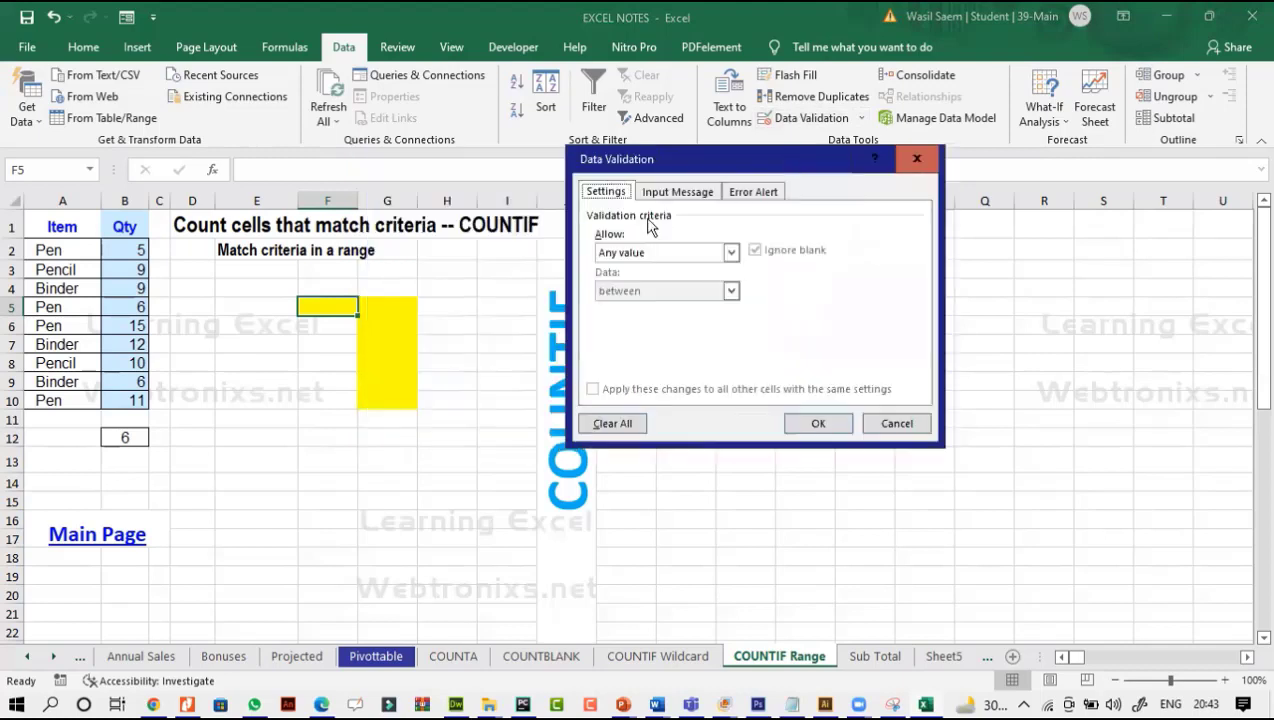
pyautogui.click(730, 252)
pyautogui.click(632, 282)
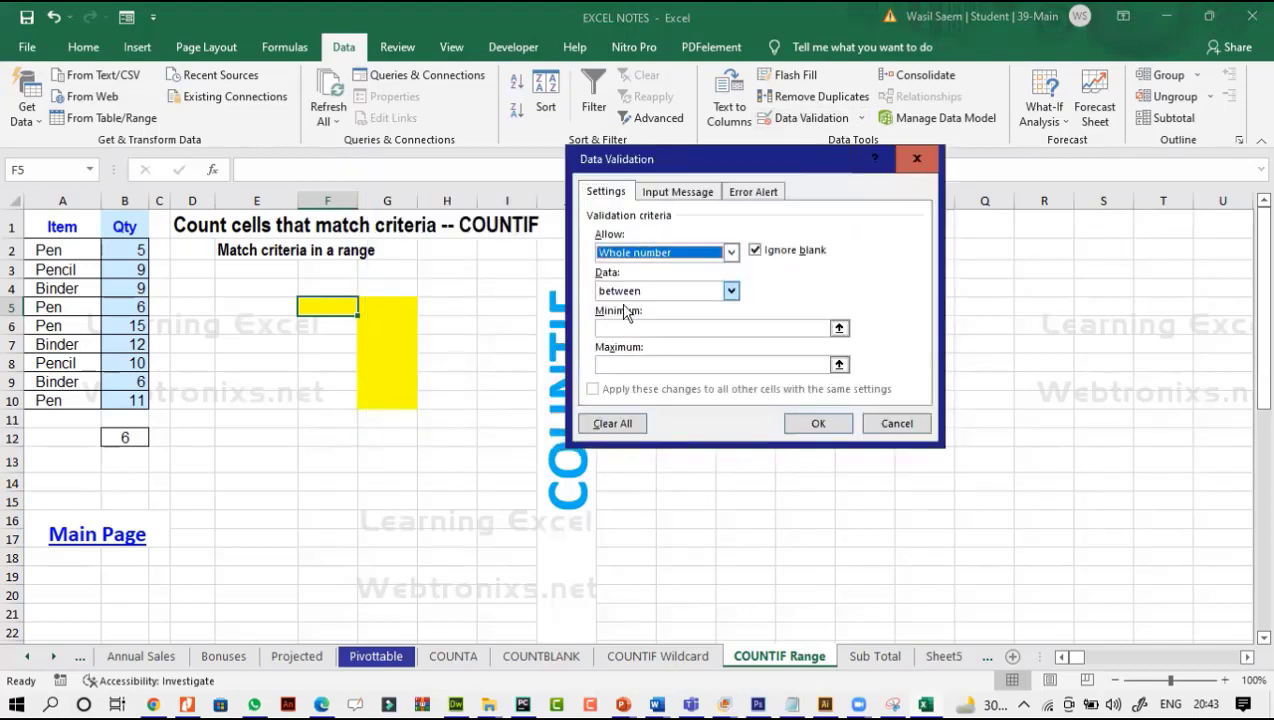
pyautogui.click(620, 326)
pyautogui.write('1')
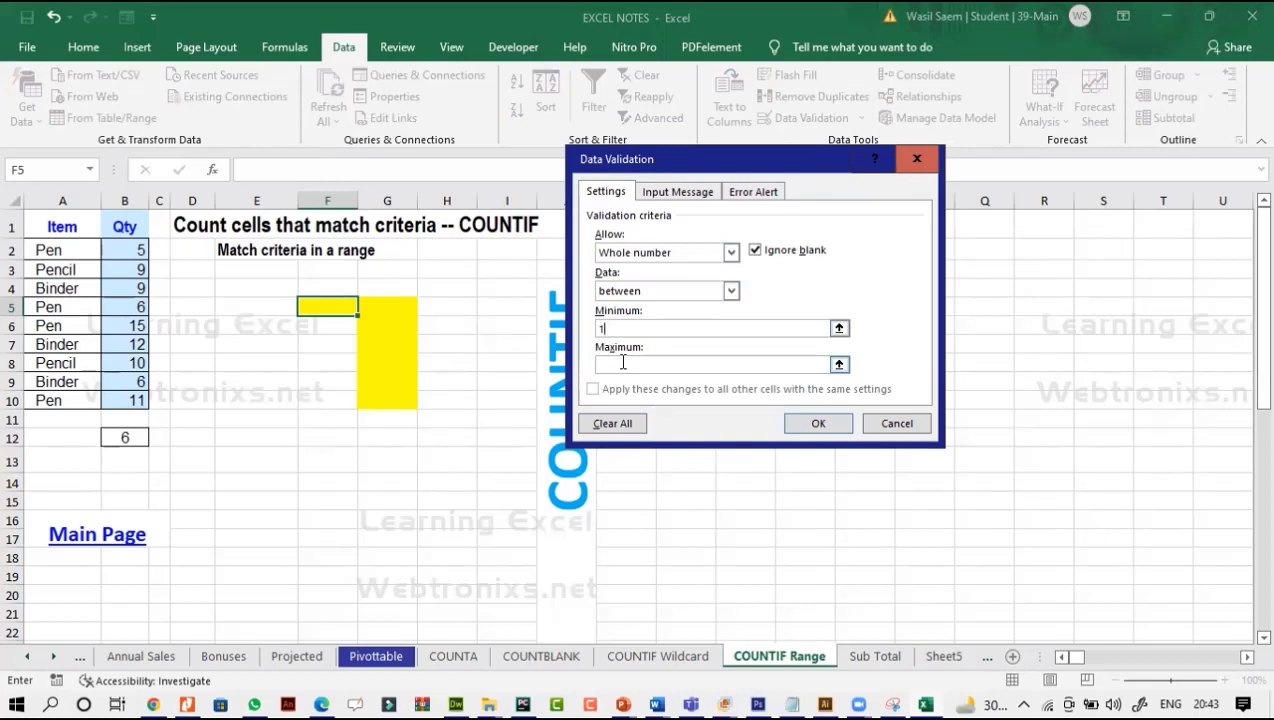
pyautogui.click(622, 363)
pyautogui.write('12')
# Give the rule an input message titled "ENTER A NUMBER BETWEEN 1 AND 12" with the text "ENTER HERE".
pyautogui.click(678, 191)
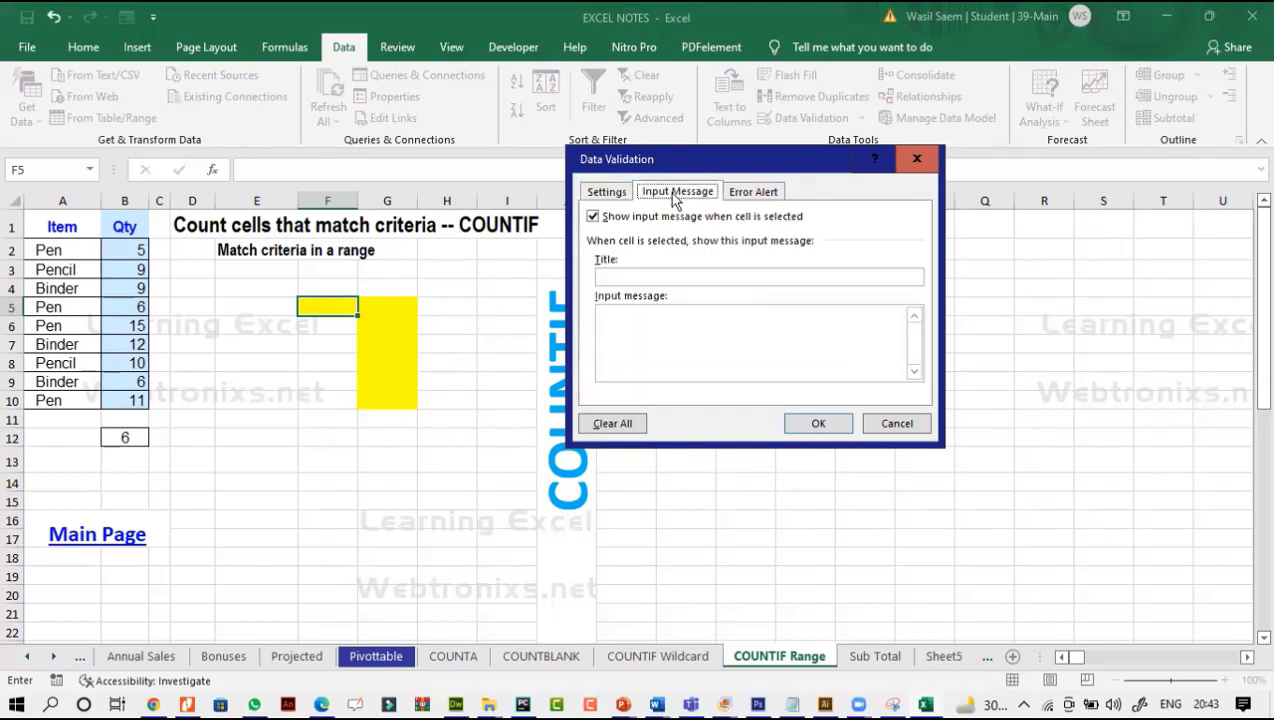
pyautogui.click(636, 276)
pyautogui.write('E')
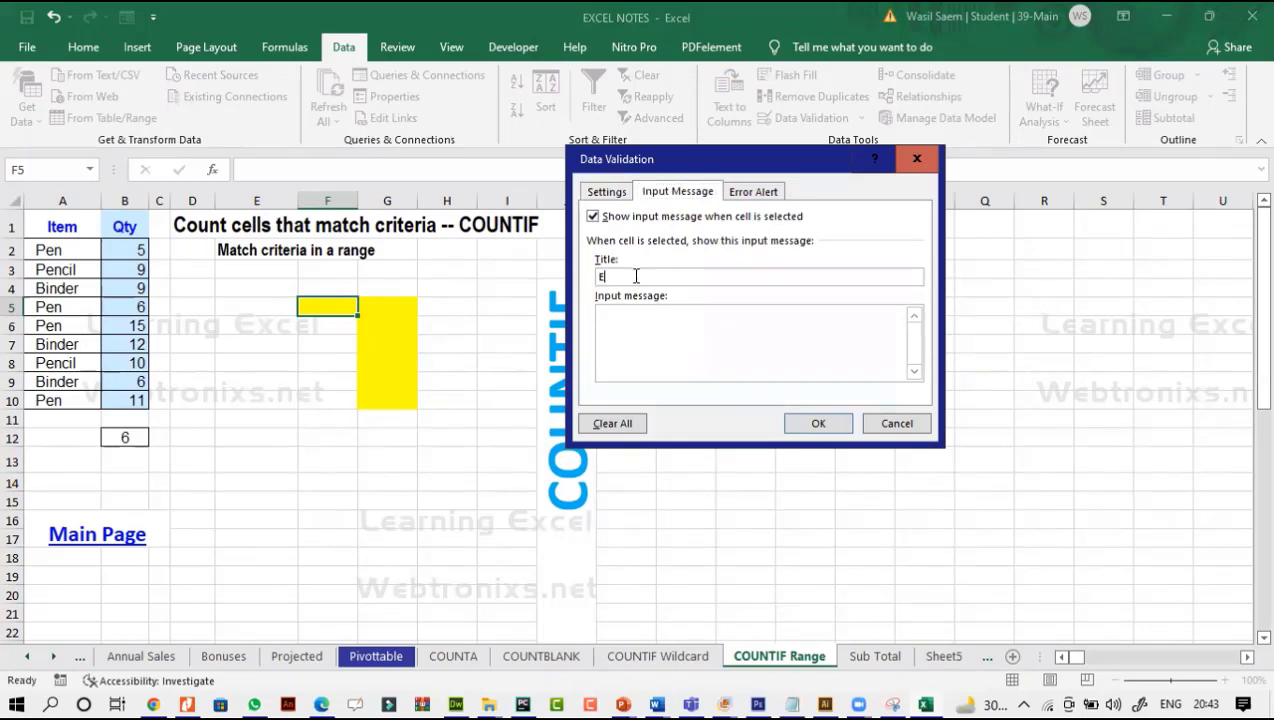
pyautogui.write('NTER R NUMBER BETWEEN ')
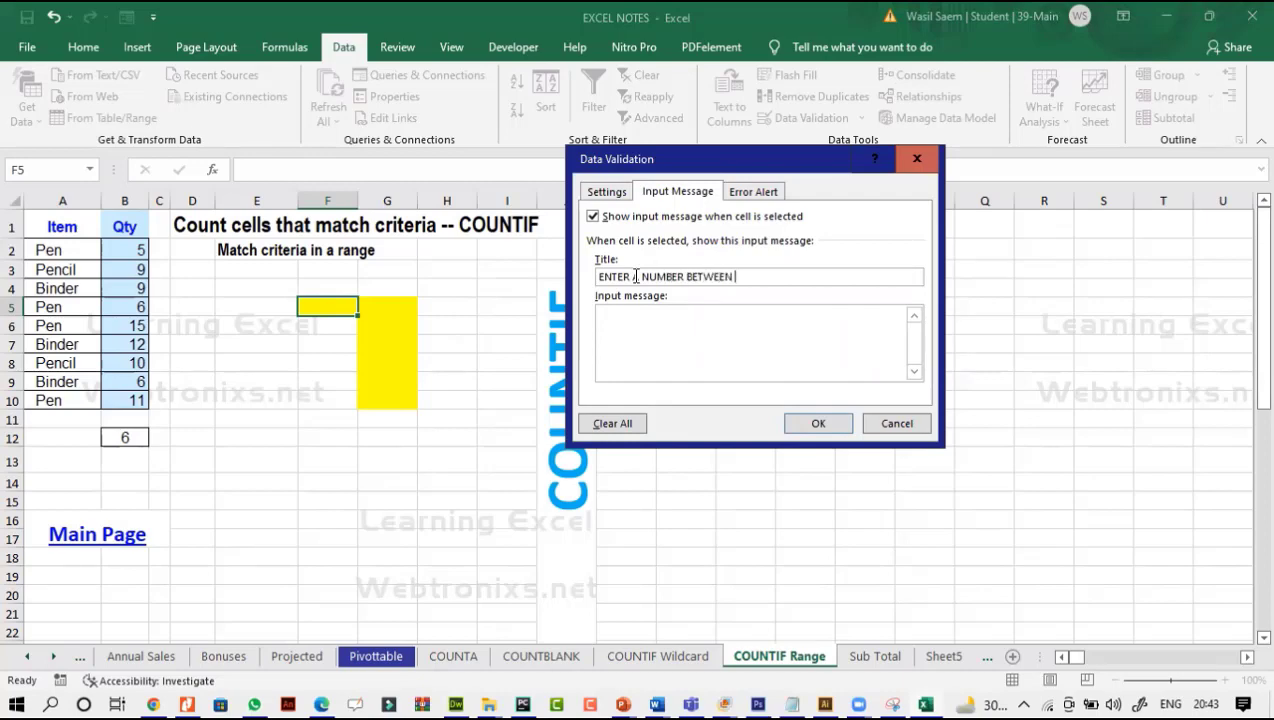
pyautogui.write('1 AND ')
pyautogui.write('NTER HERE')
# Set a Stop error alert titled "WRONG NUMBER ENTERED" with the message "REENTER THE NUMBER AGAIN" and apply the validation.
pyautogui.click(746, 192)
pyautogui.click(765, 276)
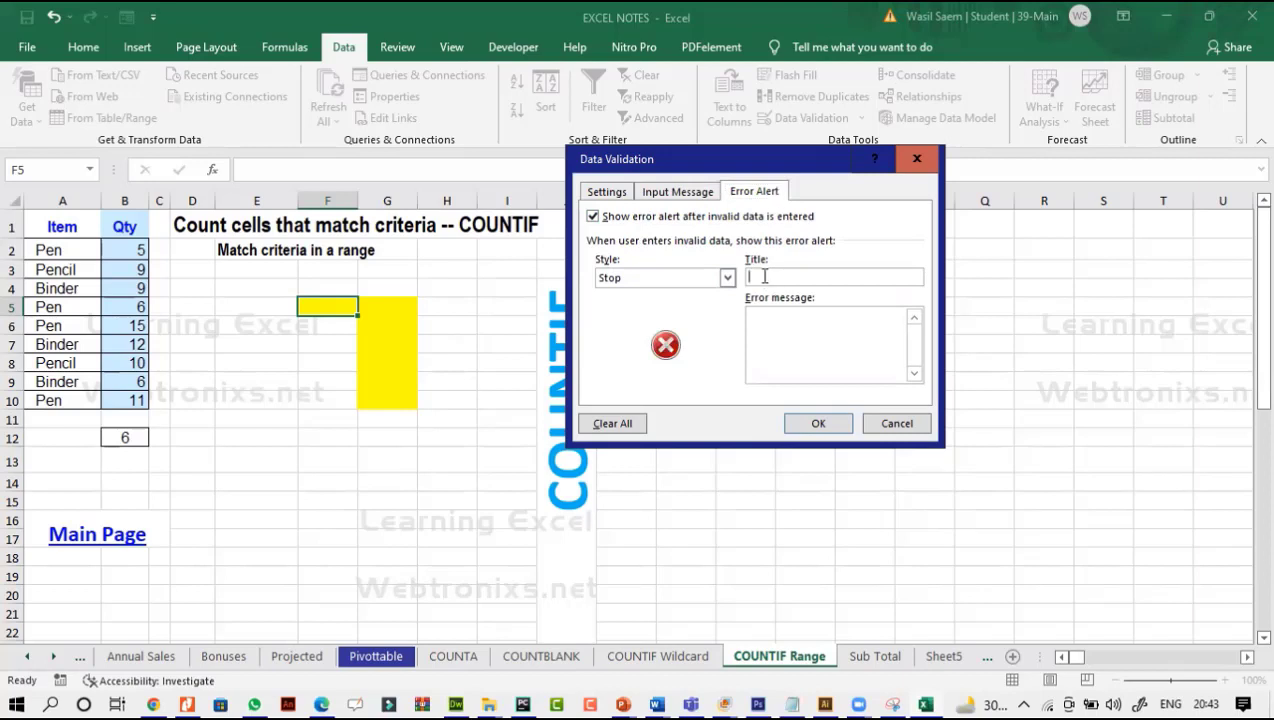
pyautogui.write('WRONG NUMBER ENTEREDE')
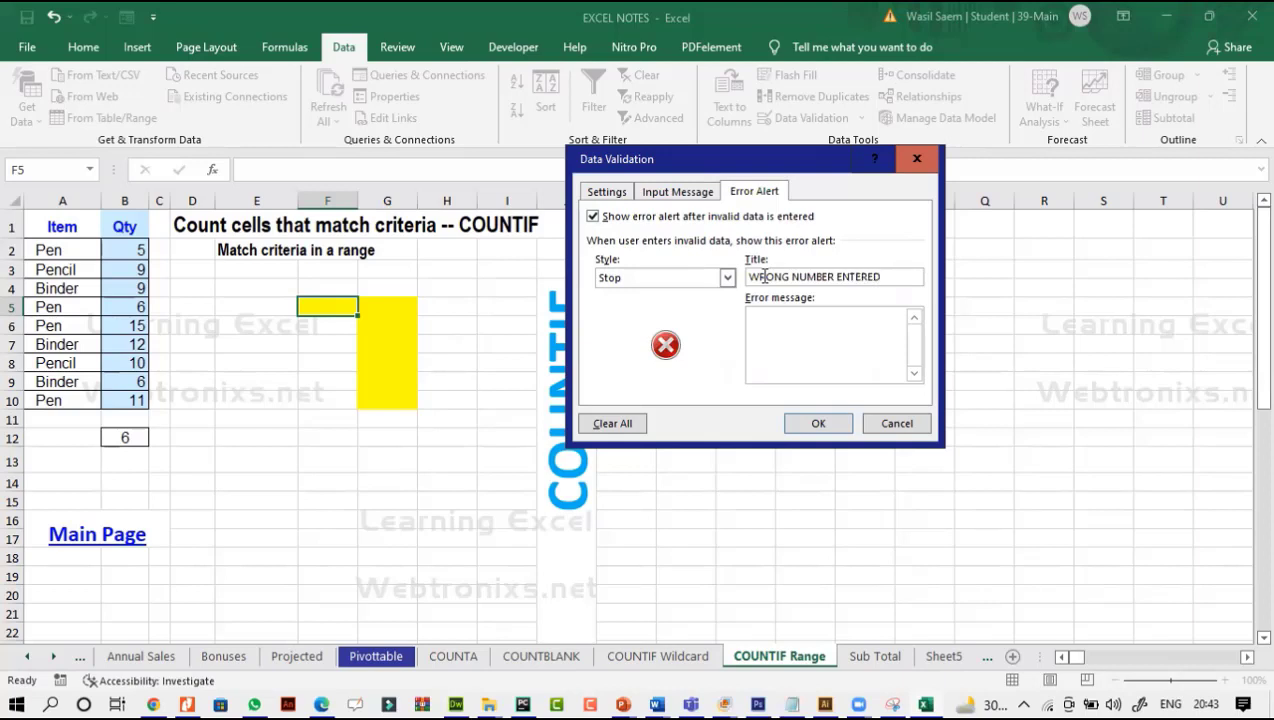
pyautogui.click(789, 336)
pyautogui.write('REENTER THE NUMBER AGAIN')
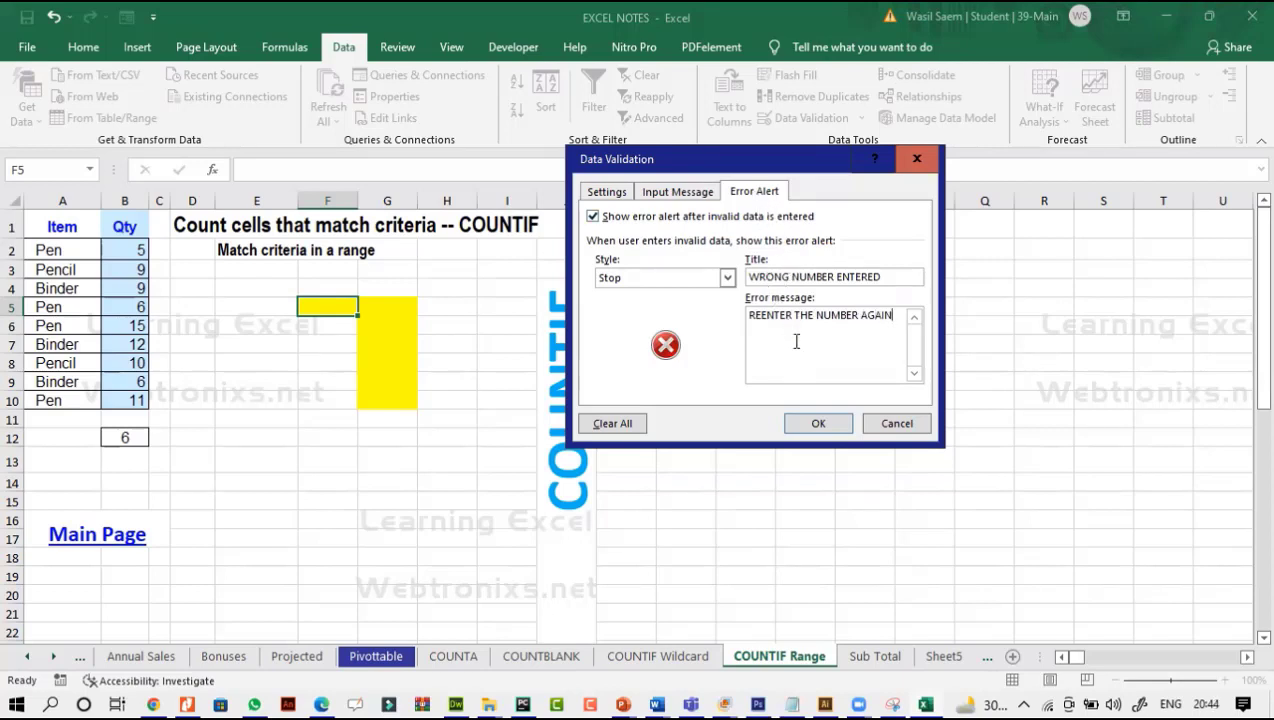
pyautogui.click(680, 192)
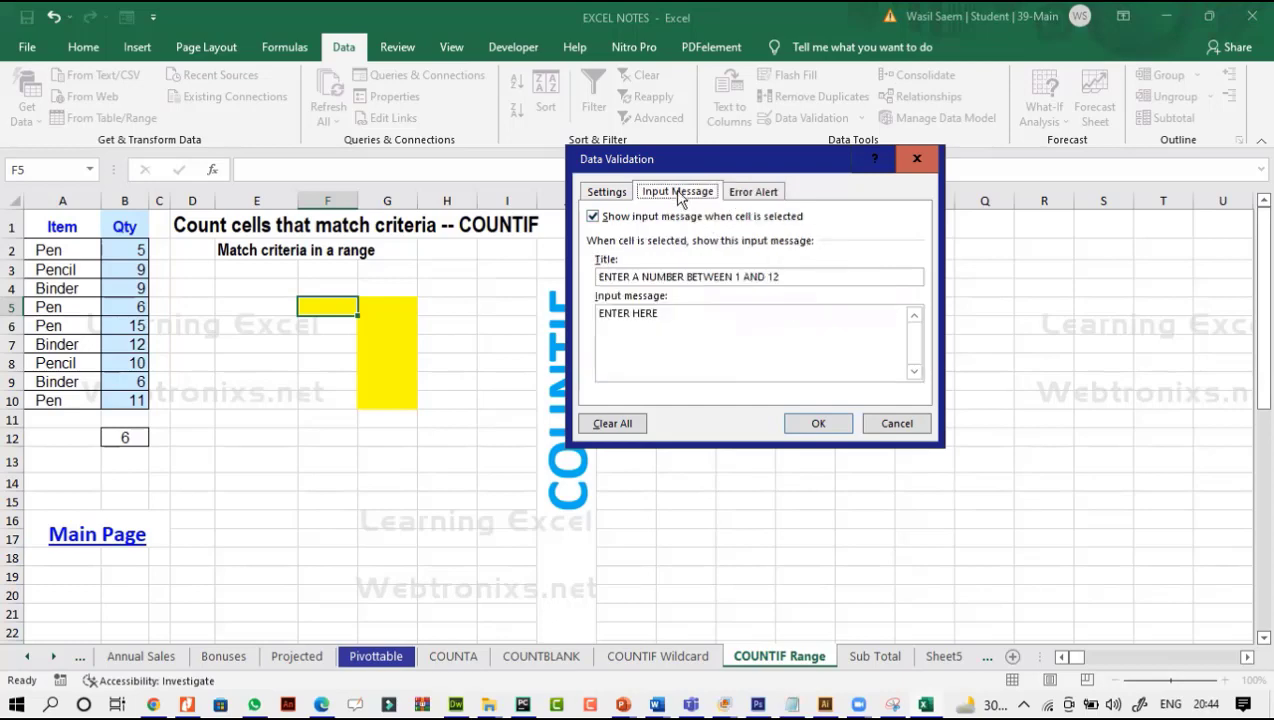
pyautogui.click(811, 425)
# Try entering 15 in cell F5 to test the validation rule, and choose to retry the entry.
pyautogui.click(347, 461)
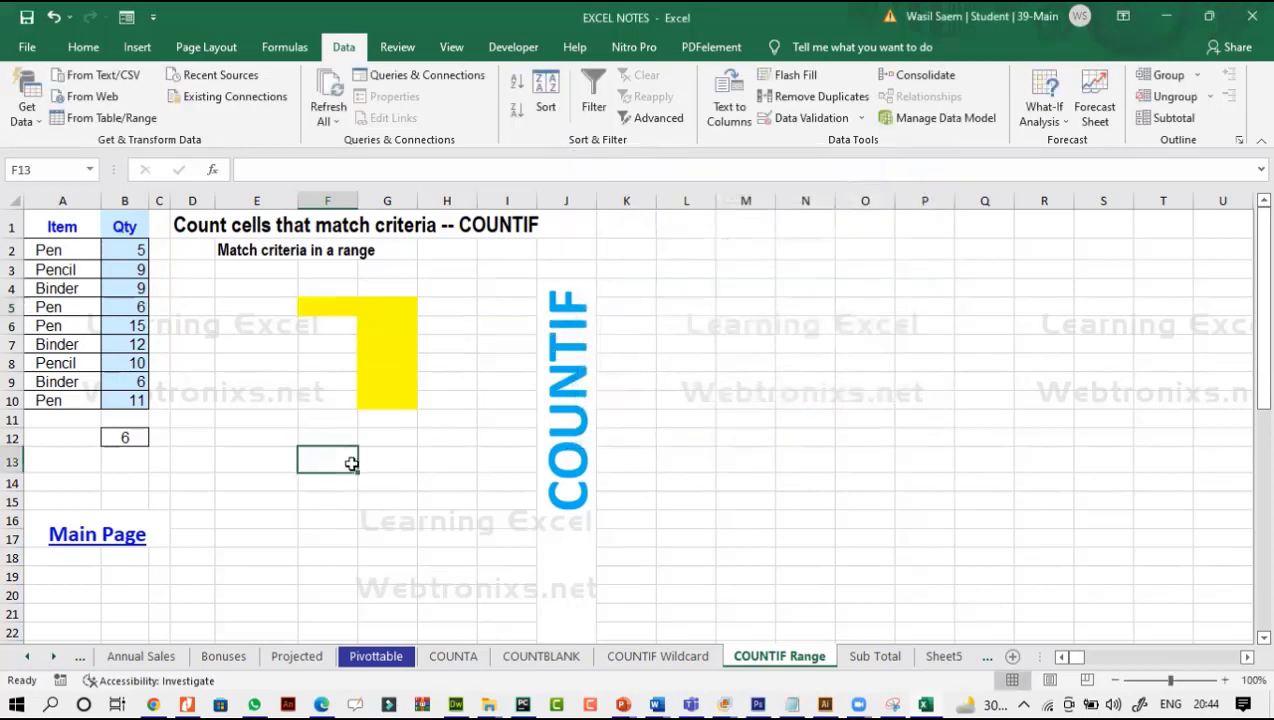
pyautogui.click(325, 311)
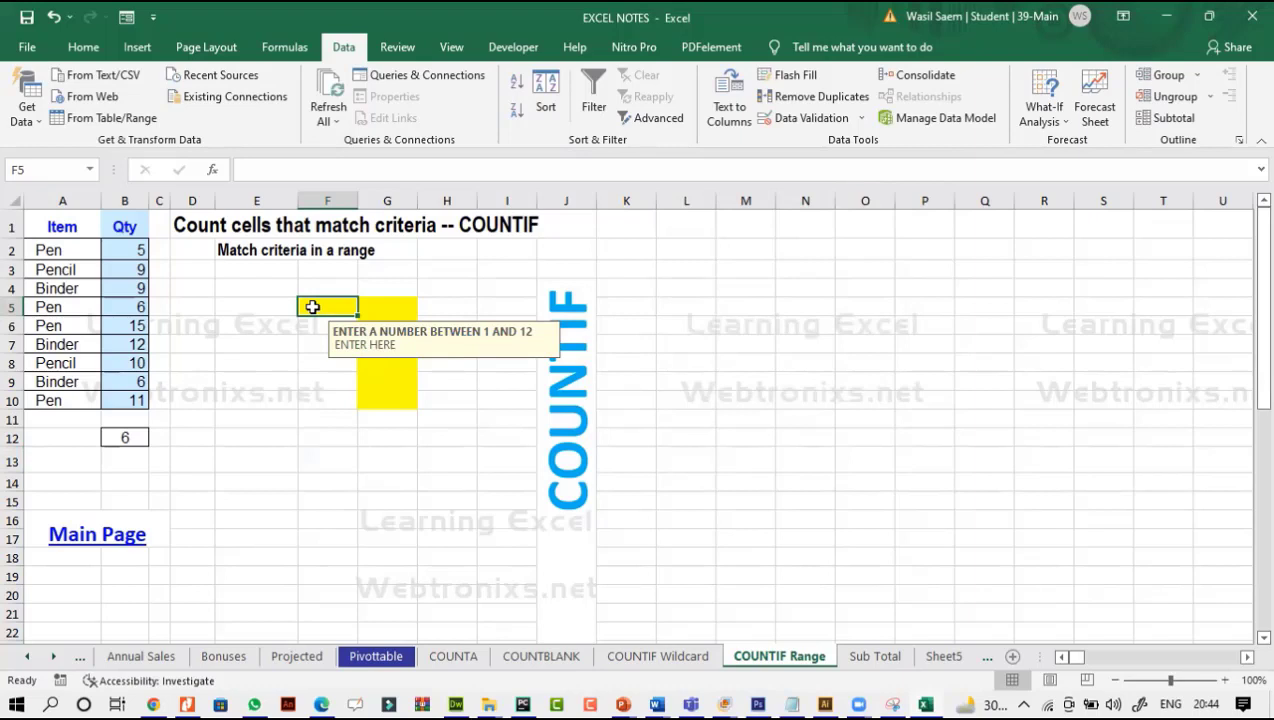
pyautogui.write('15')
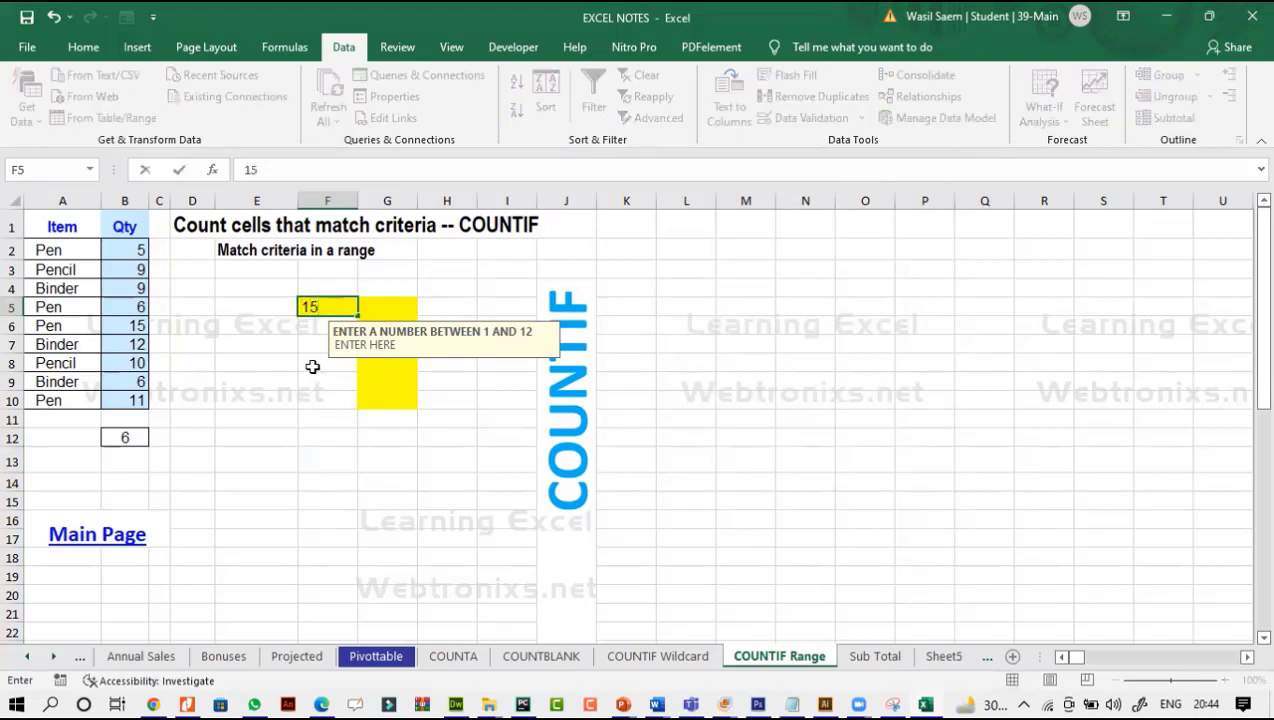
pyautogui.press('Return')
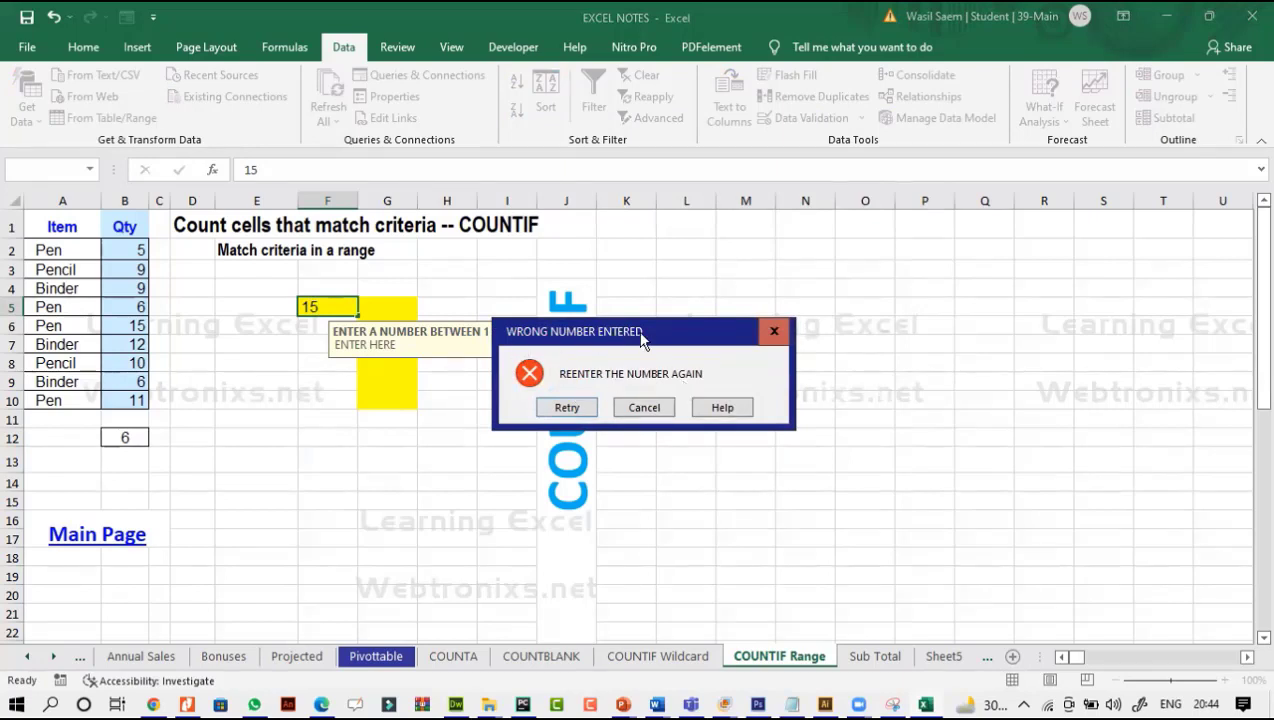
pyautogui.click(574, 409)
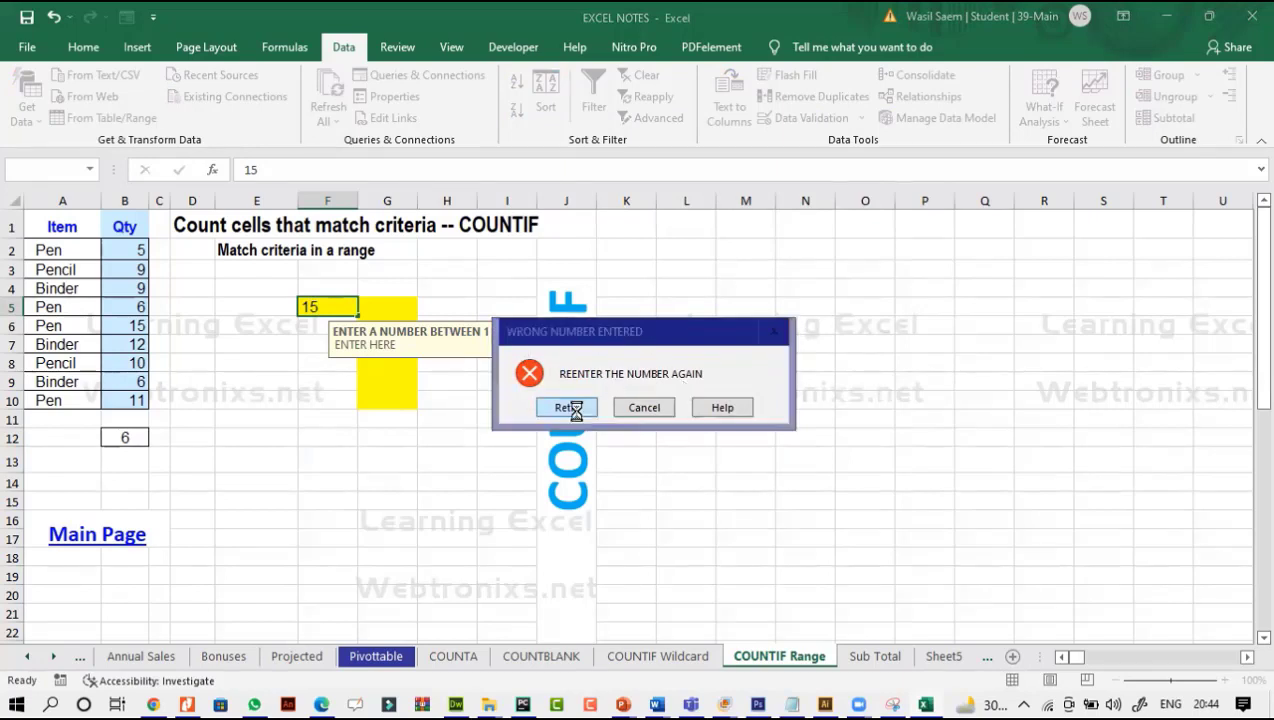
# Enter 11 in cell F5.
pyautogui.write('11')
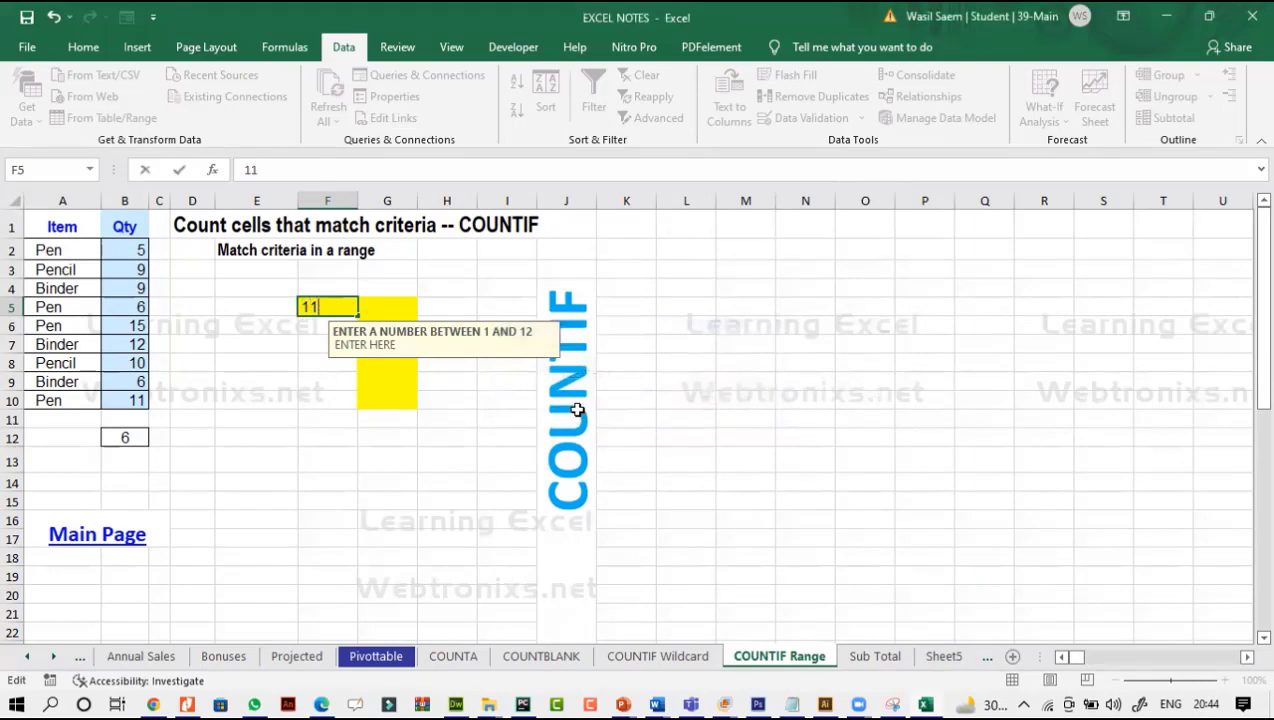
pyautogui.click(347, 446)
pyautogui.click(321, 305)
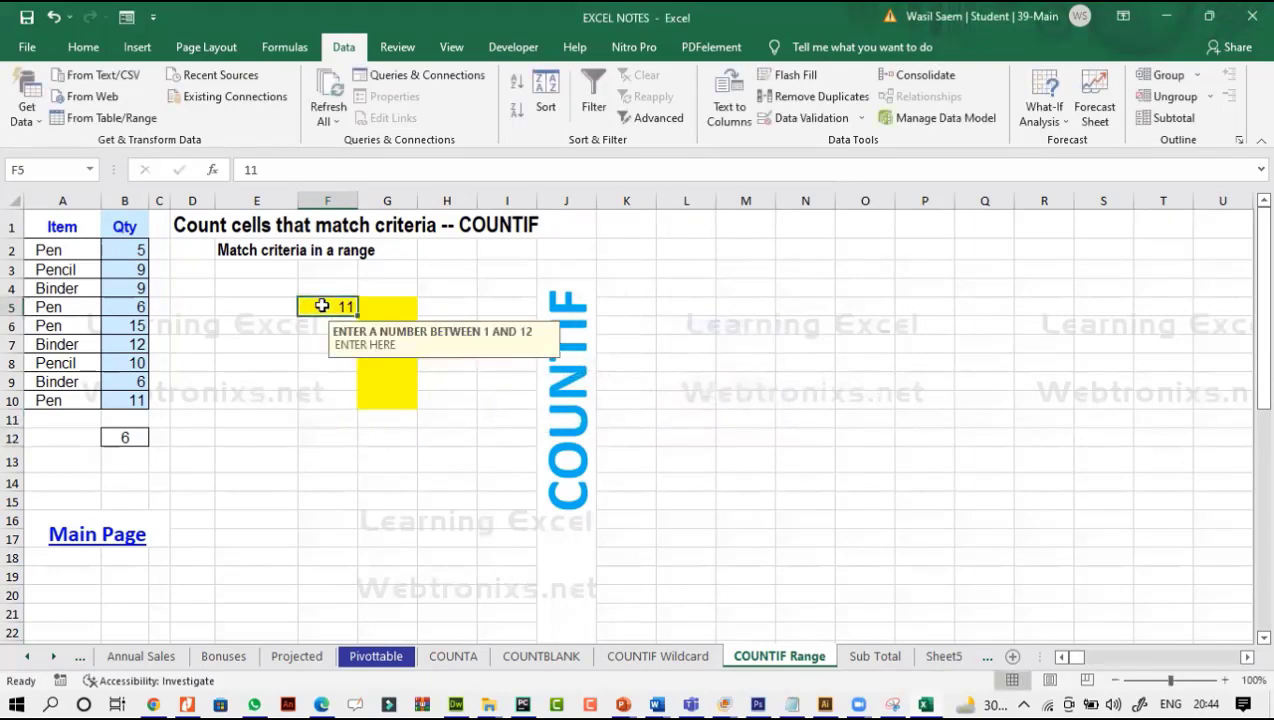
pyautogui.click(452, 485)
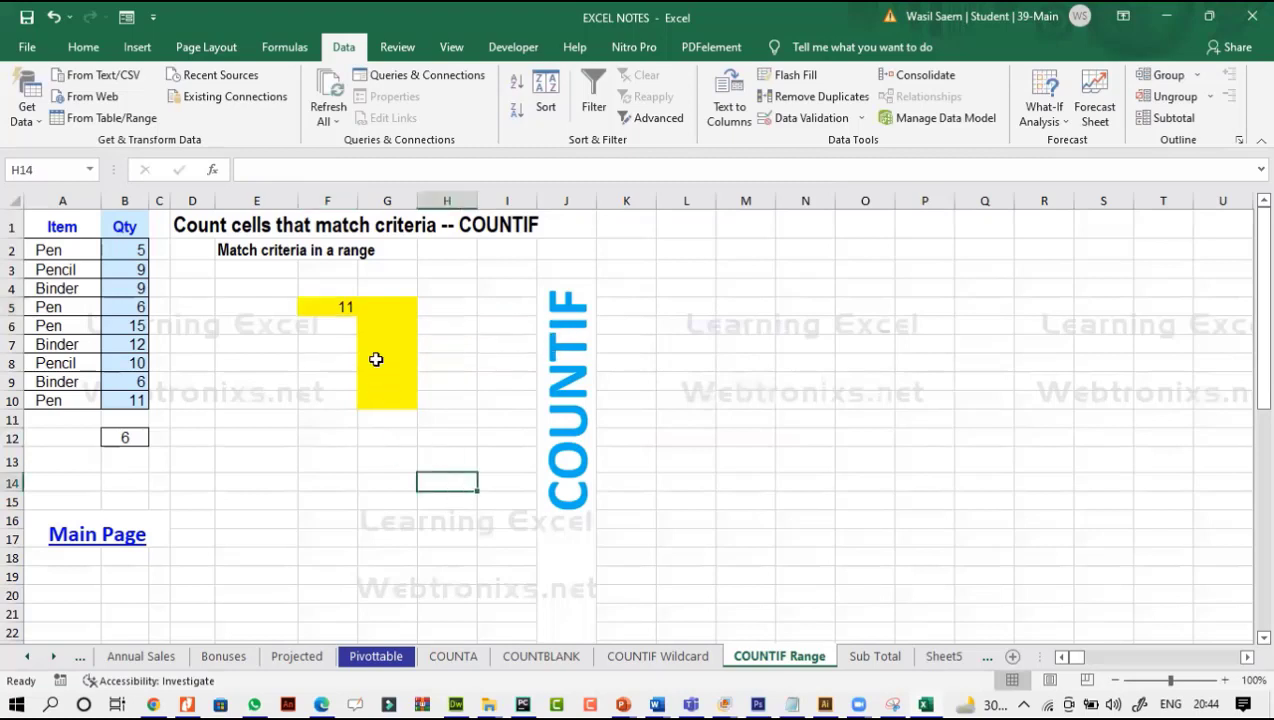
# Apply a List data validation to cell F6 with the source entries DELL,TOSHIBA,HP,WHATEVER.
pyautogui.click(381, 304)
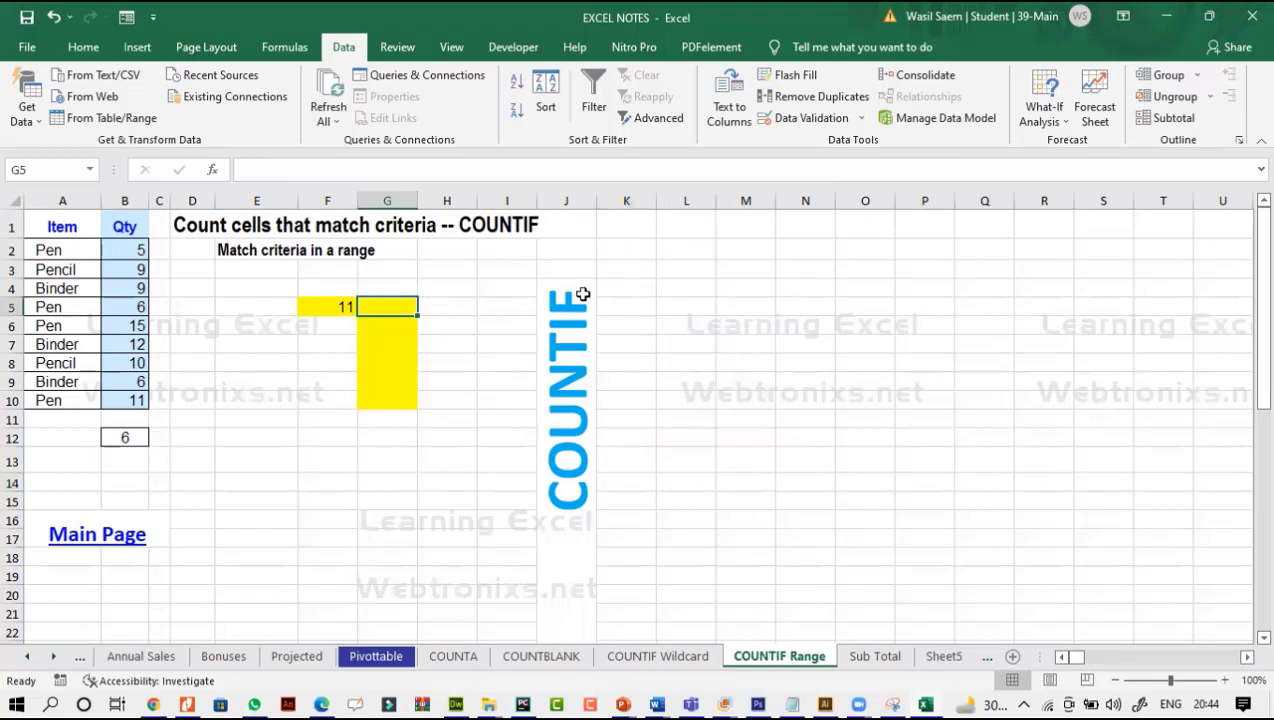
pyautogui.click(338, 323)
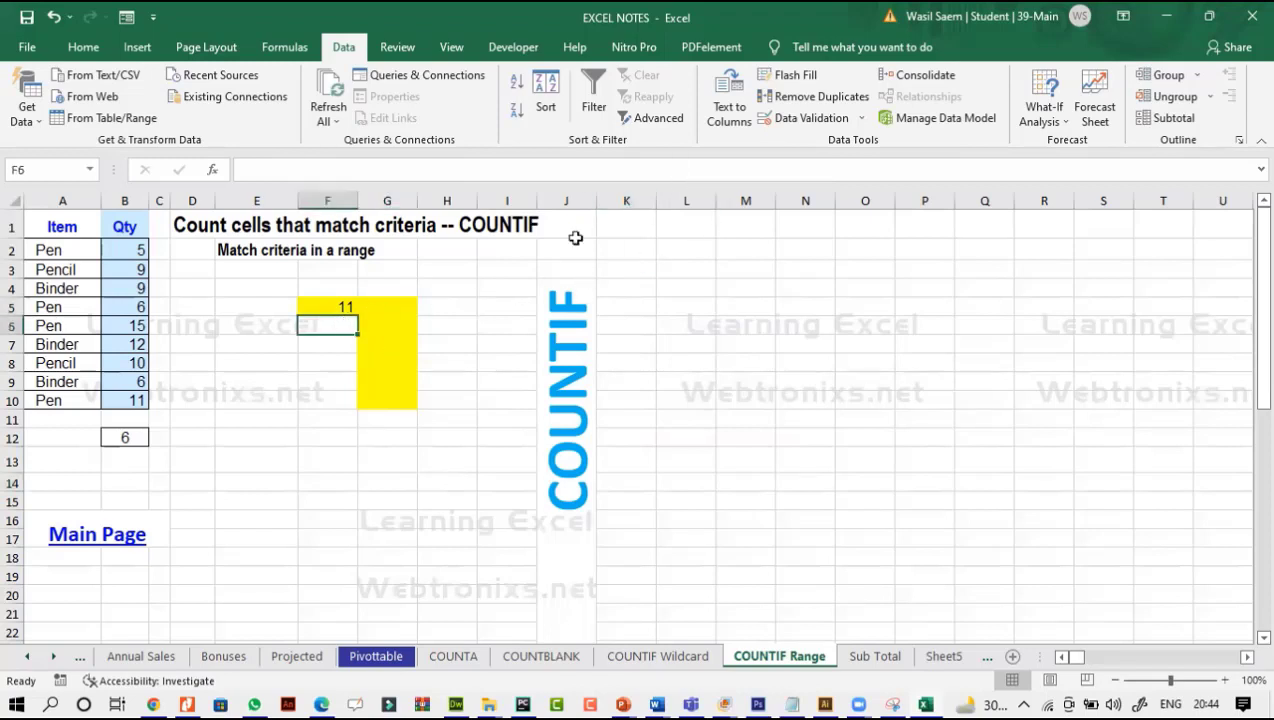
pyautogui.click(780, 120)
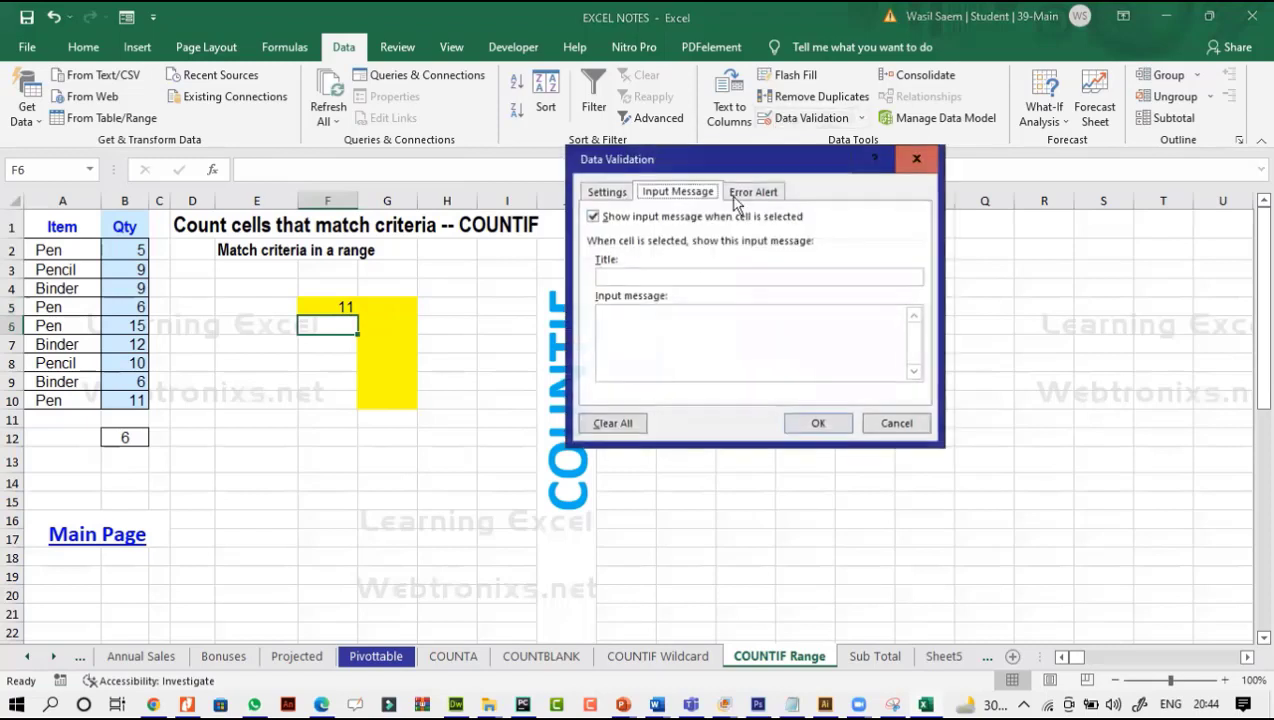
pyautogui.click(606, 191)
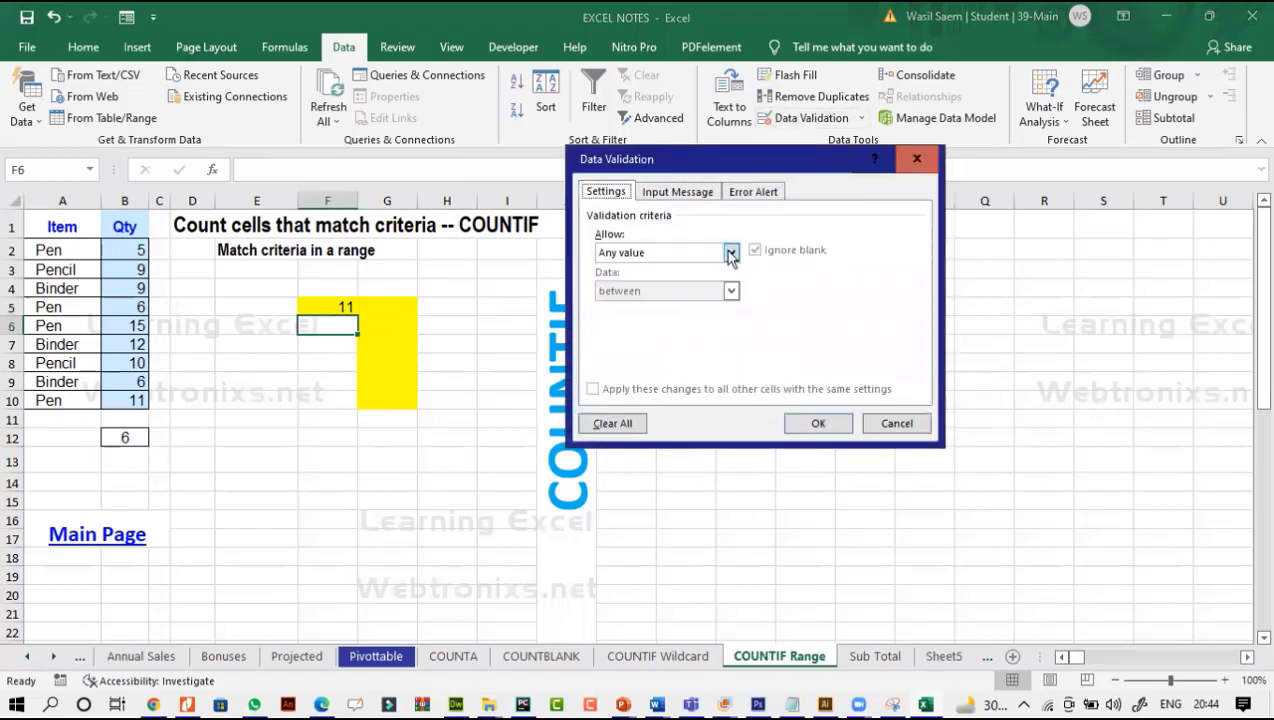
pyautogui.click(730, 253)
pyautogui.click(700, 293)
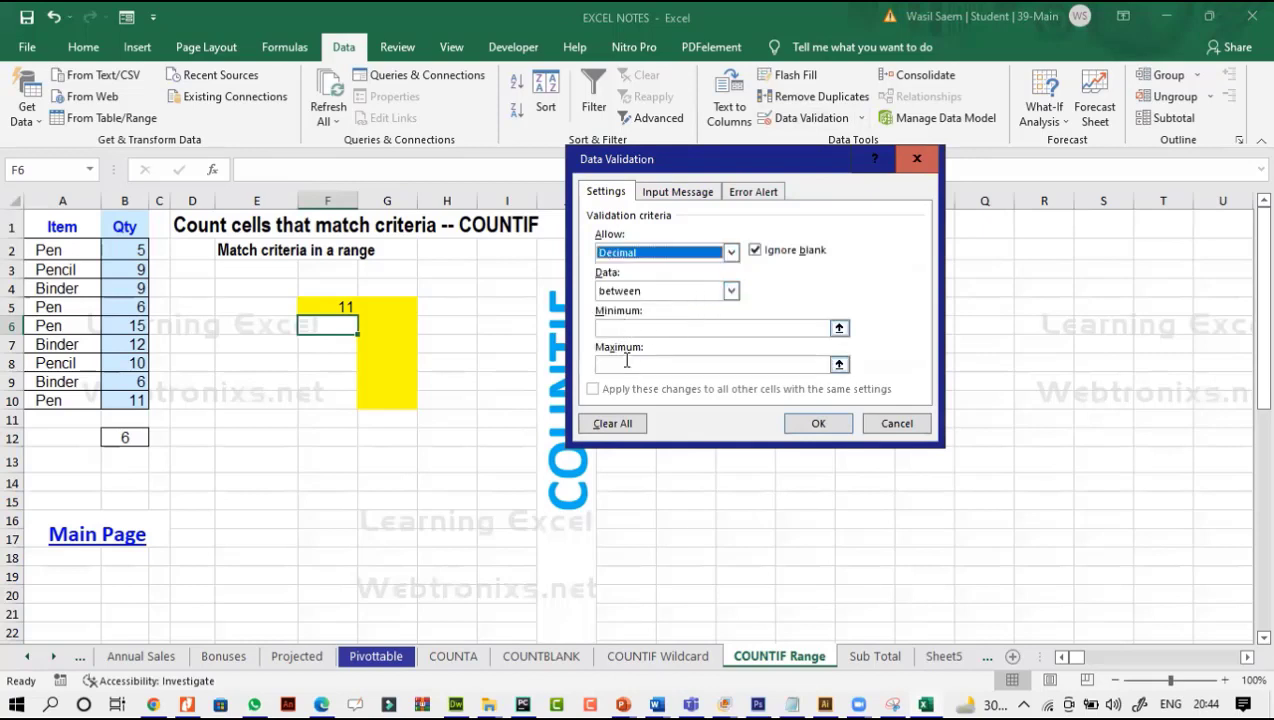
pyautogui.click(665, 251)
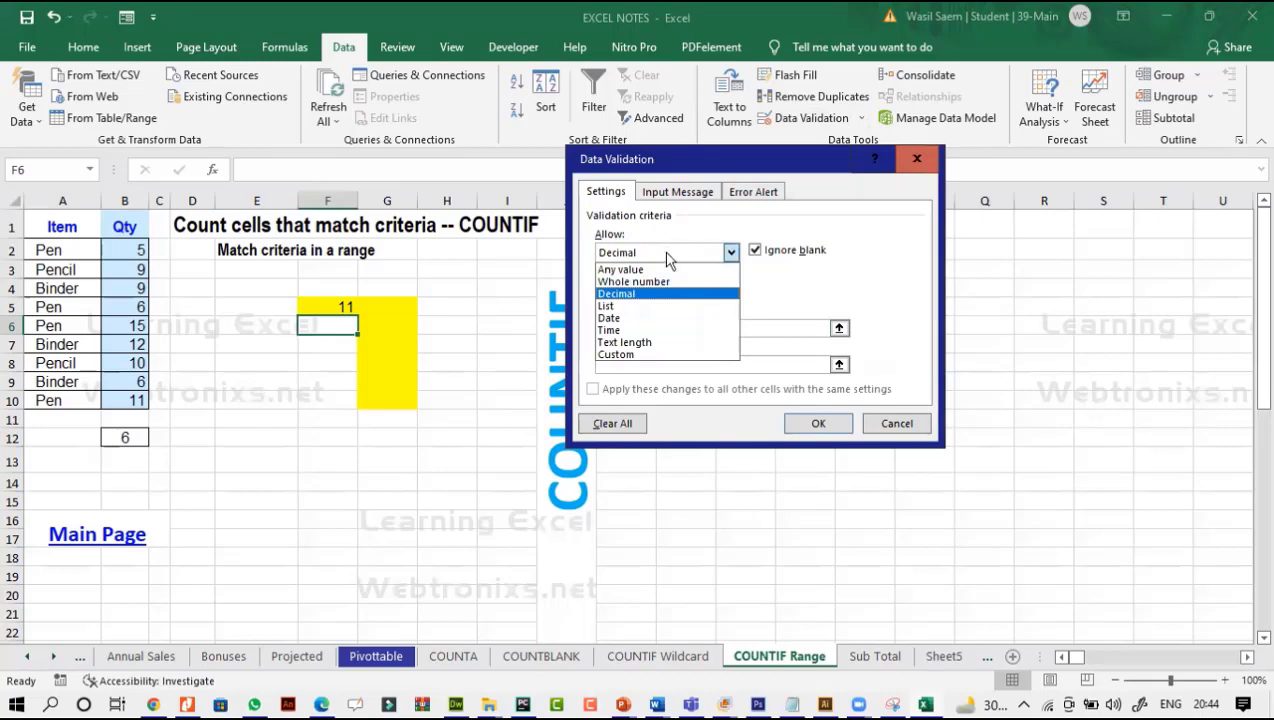
pyautogui.click(657, 306)
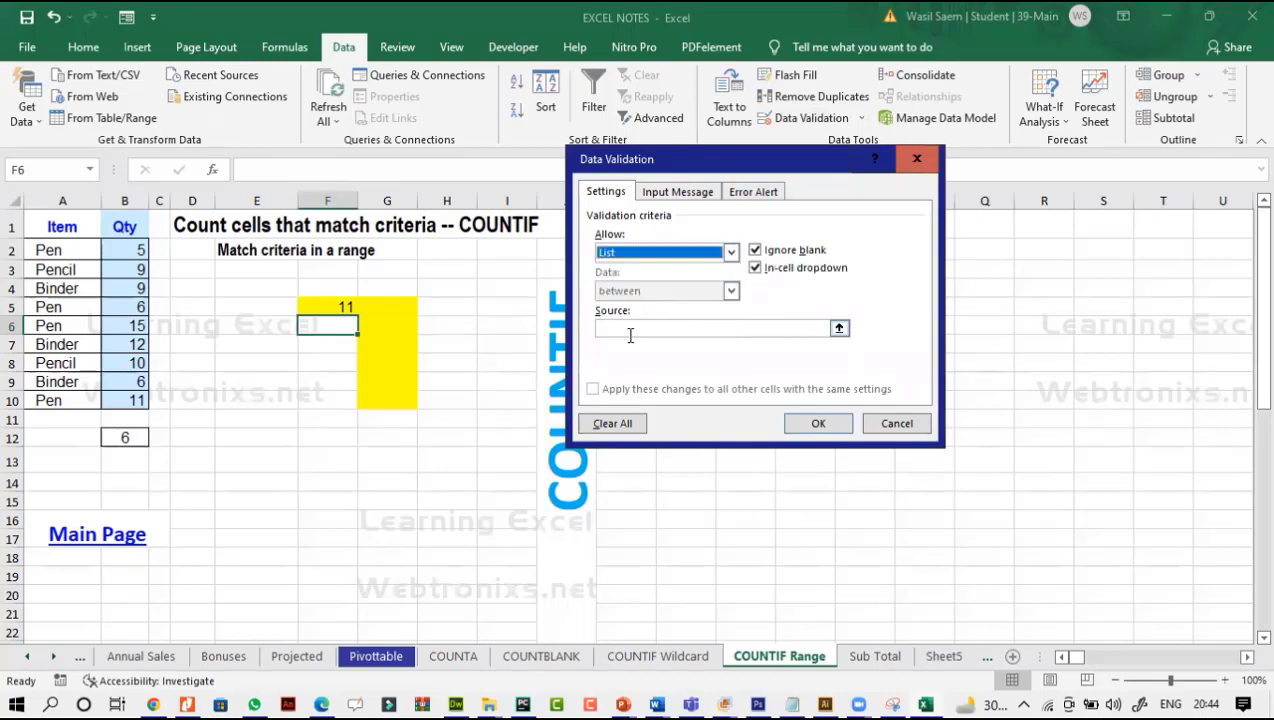
pyautogui.click(630, 332)
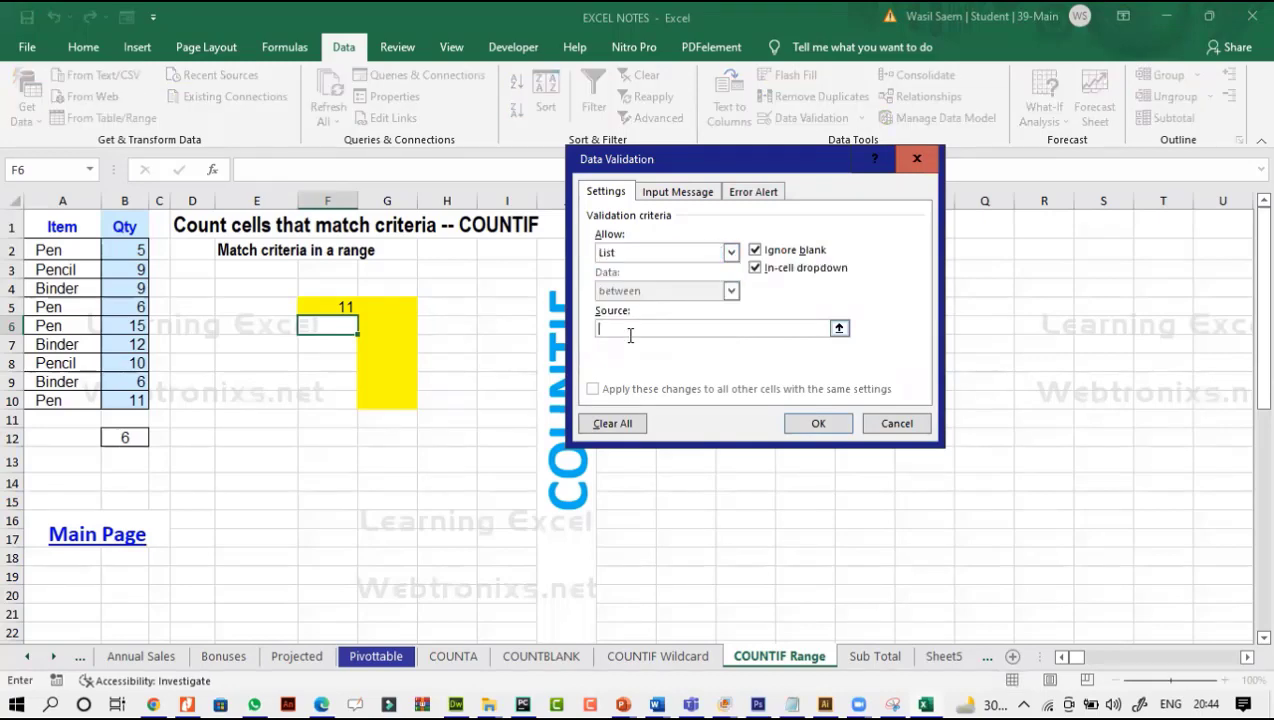
pyautogui.write('DELL,TOSHIBA,HP,WHATEVER')
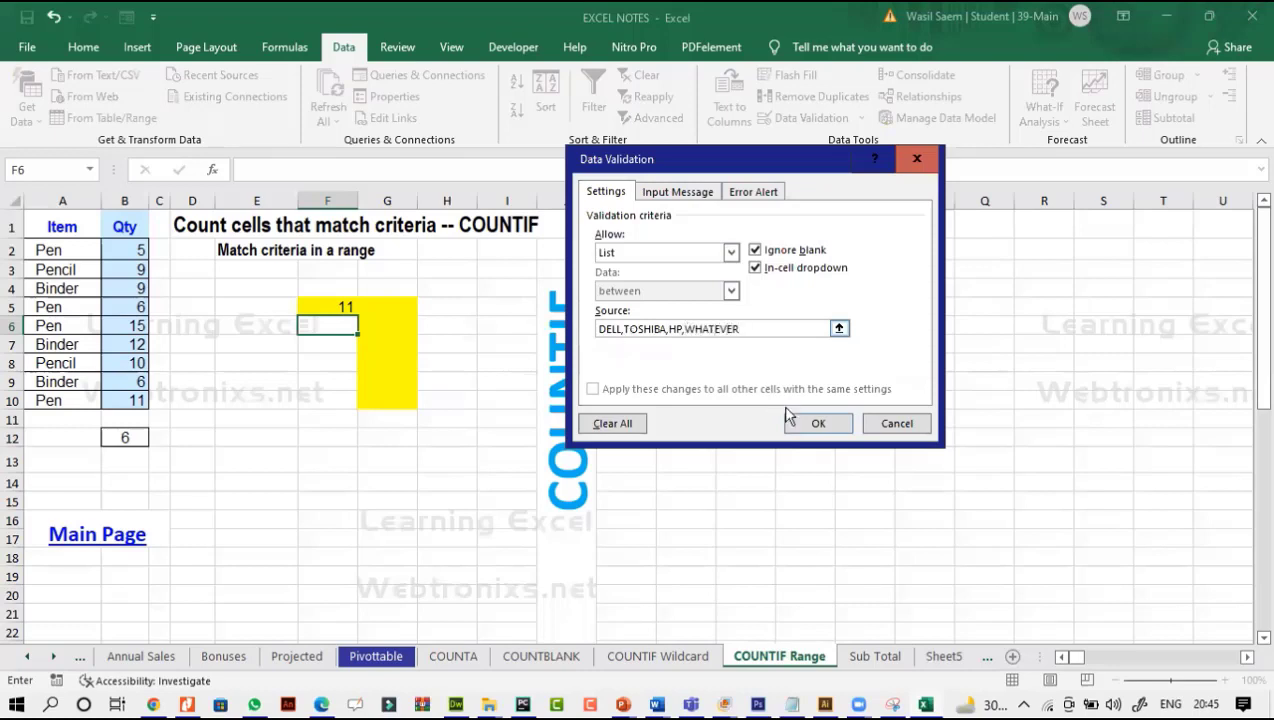
pyautogui.click(815, 423)
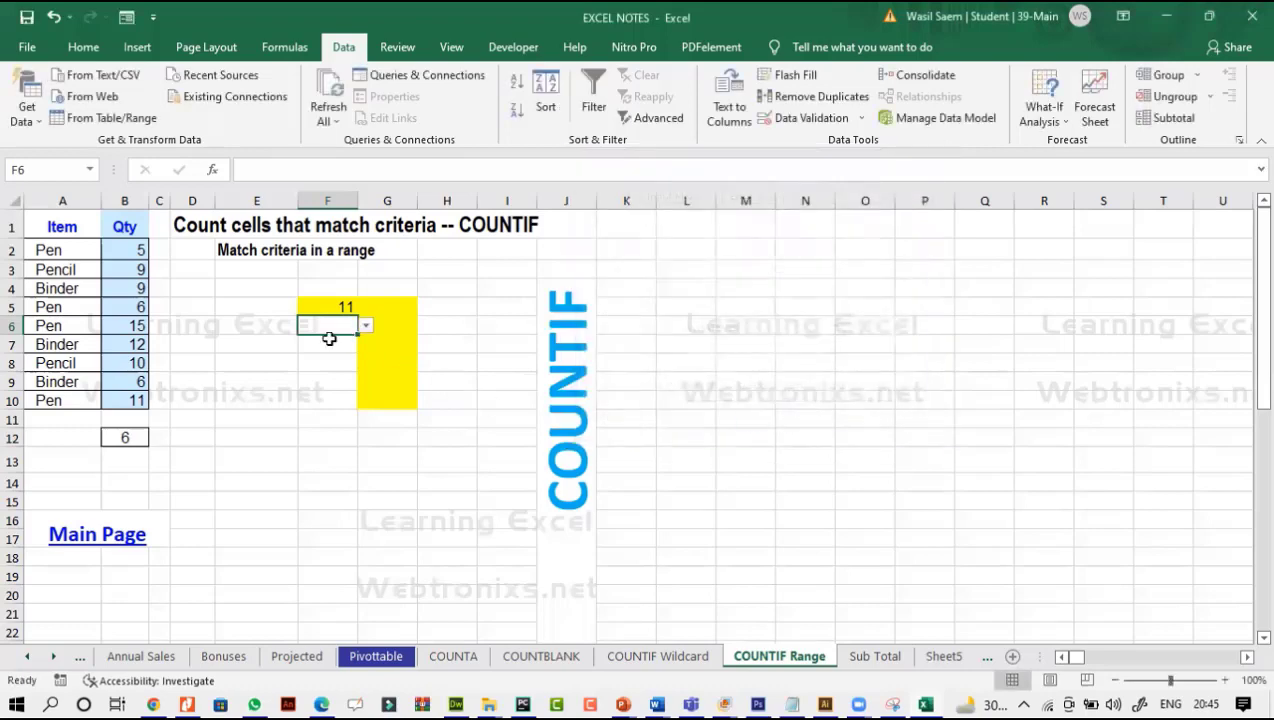
# Test the drop-down list in cell F6 by choosing TOSHIBA.
pyautogui.click(277, 325)
pyautogui.click(310, 324)
pyautogui.click(366, 326)
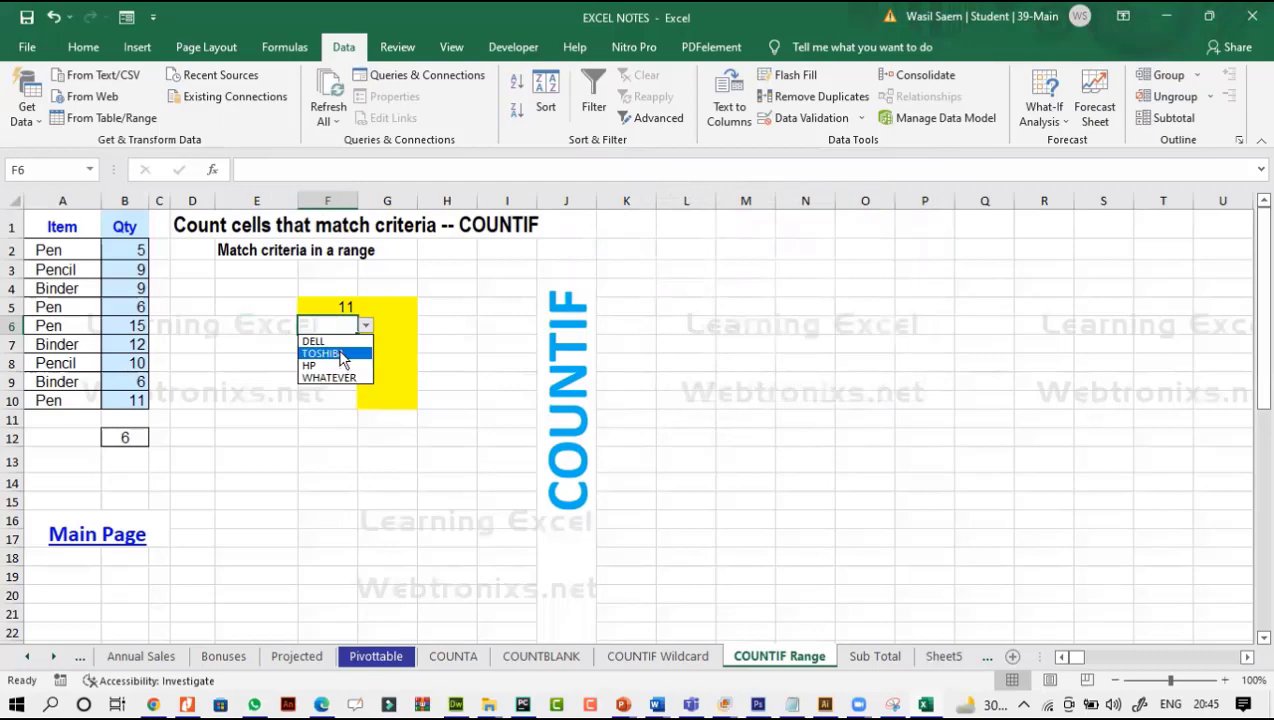
pyautogui.click(323, 353)
# Change the selection in cell F6 to WHATEVER and autofit the width of column F.
pyautogui.click(365, 325)
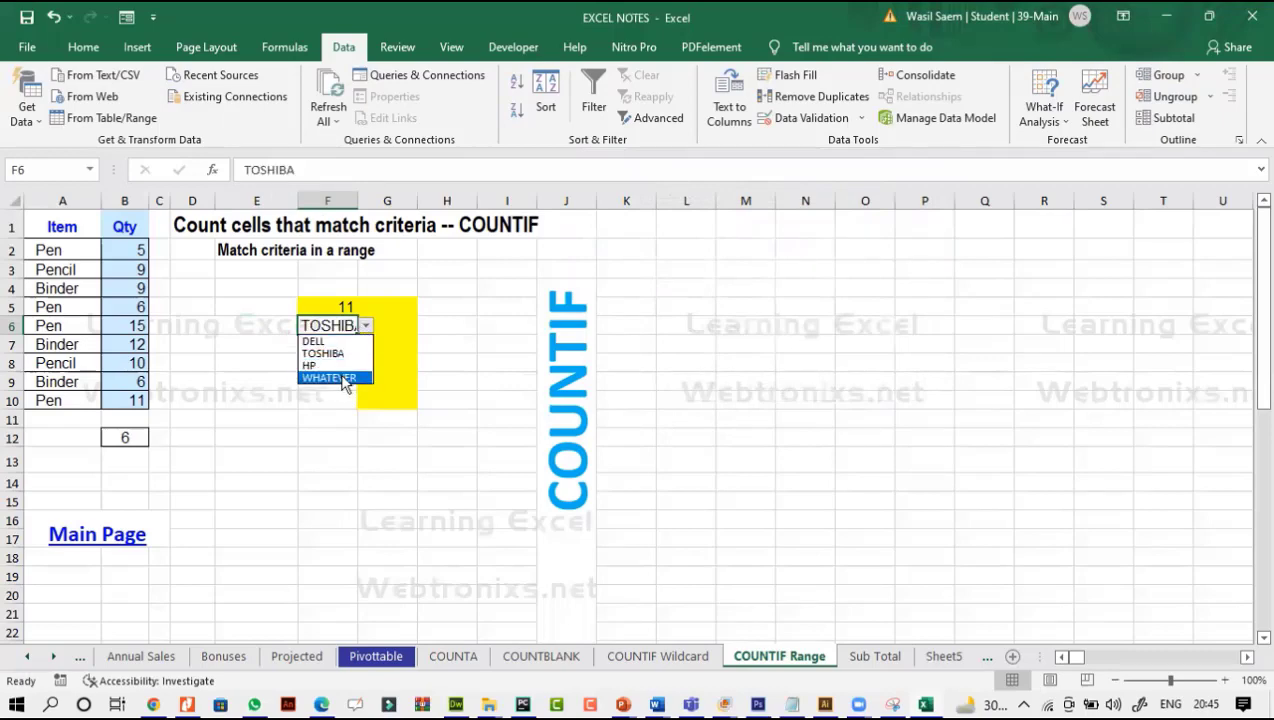
pyautogui.click(345, 377)
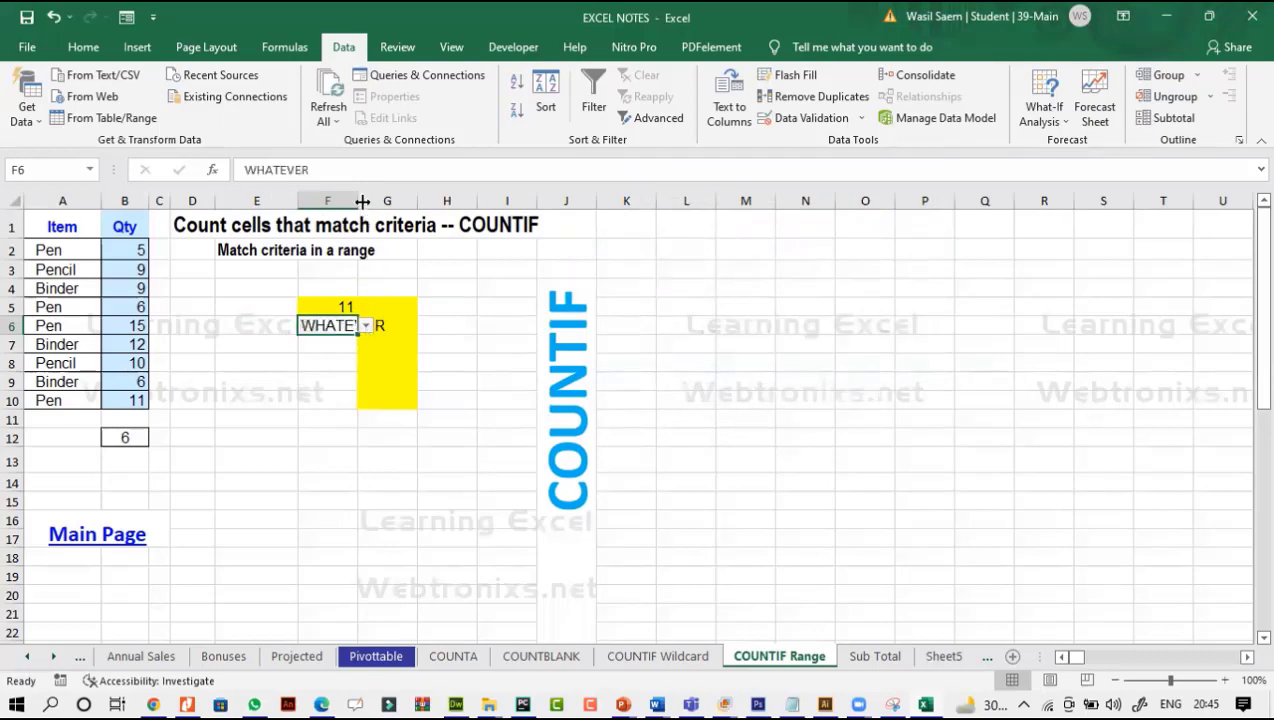
pyautogui.doubleClick(357, 201)
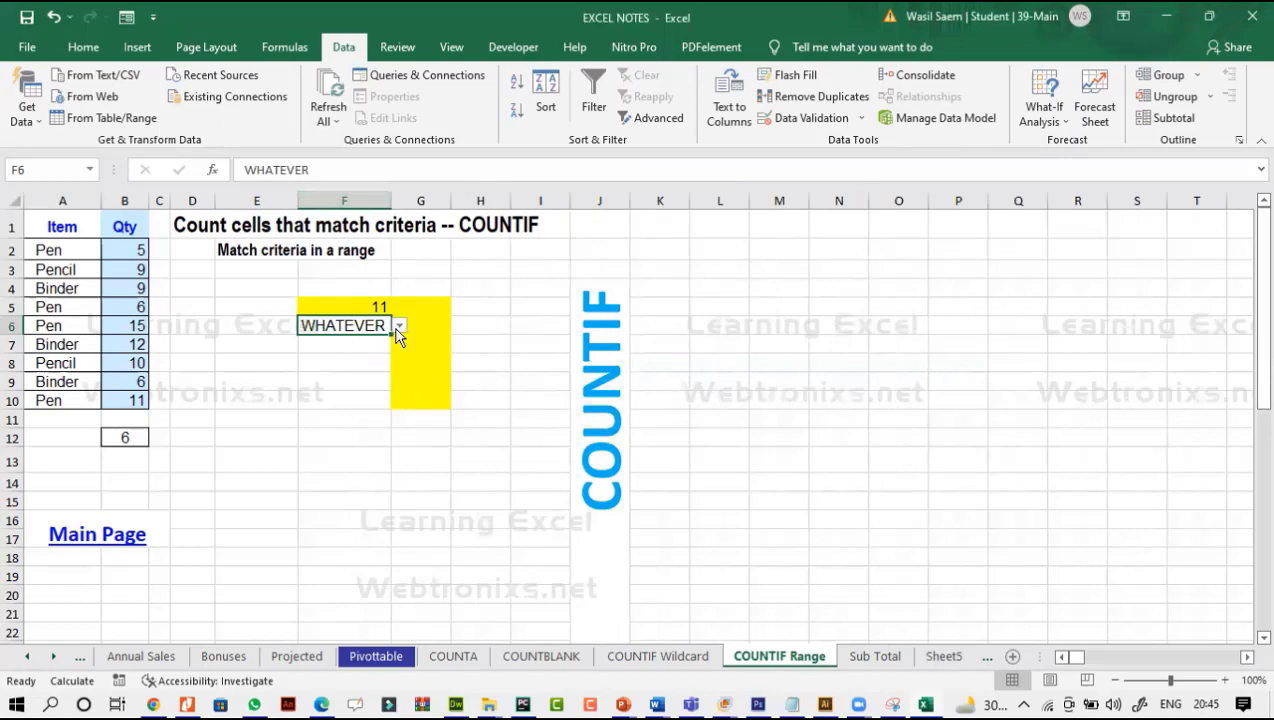
# Change the drop-down selection in cell F6 to HP.
pyautogui.click(398, 327)
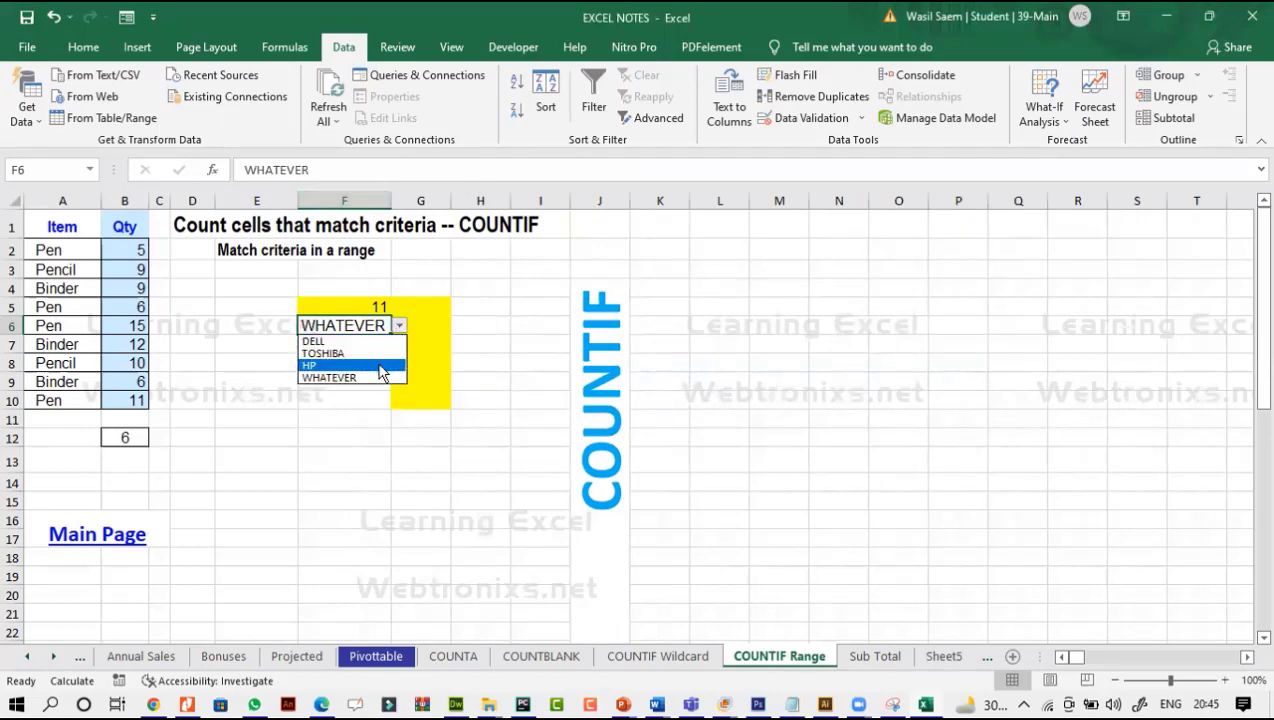
pyautogui.click(381, 365)
pyautogui.click(345, 345)
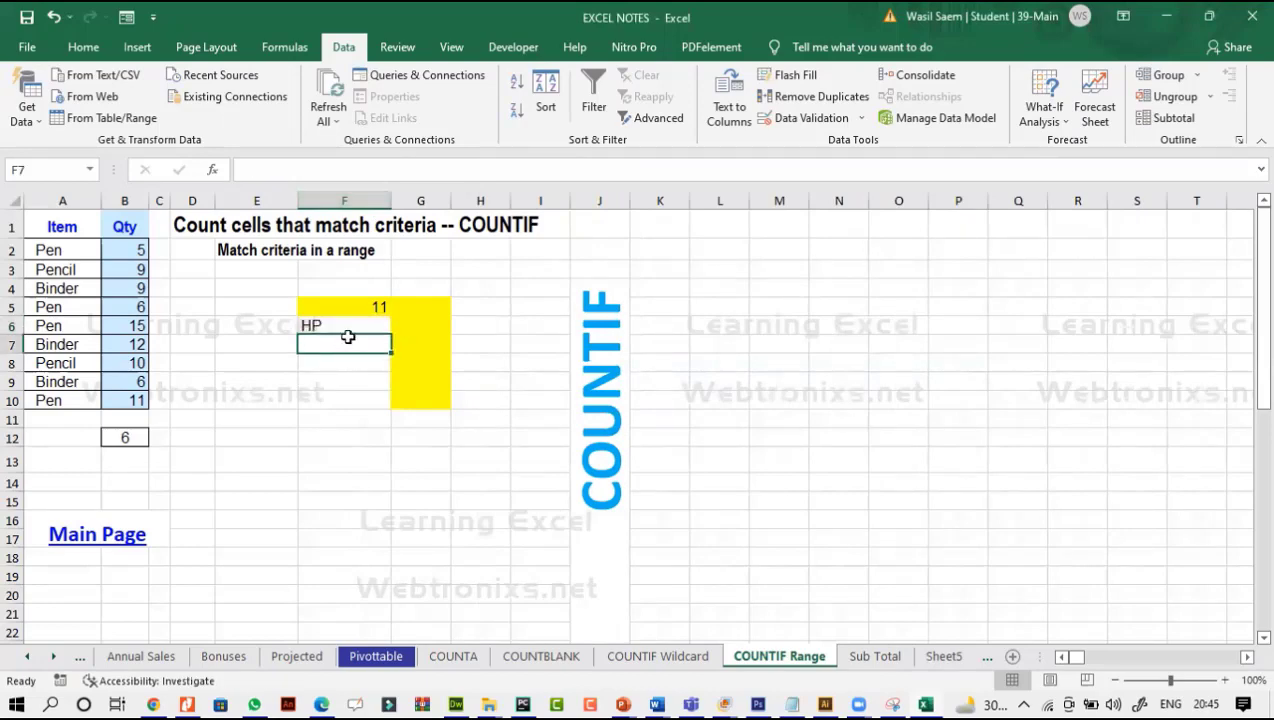
pyautogui.click(352, 327)
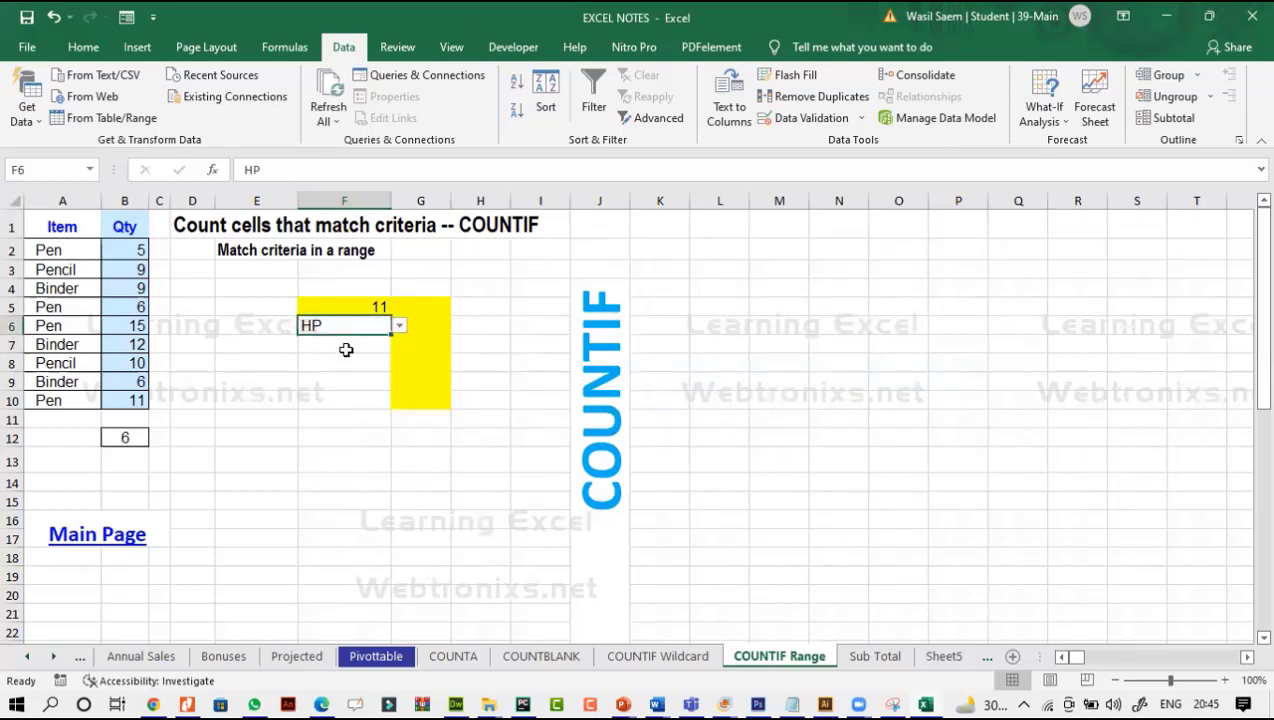
# Apply a List data validation to cell F7 using the item cells =$A$2:$A$10 as the source.
pyautogui.click(345, 349)
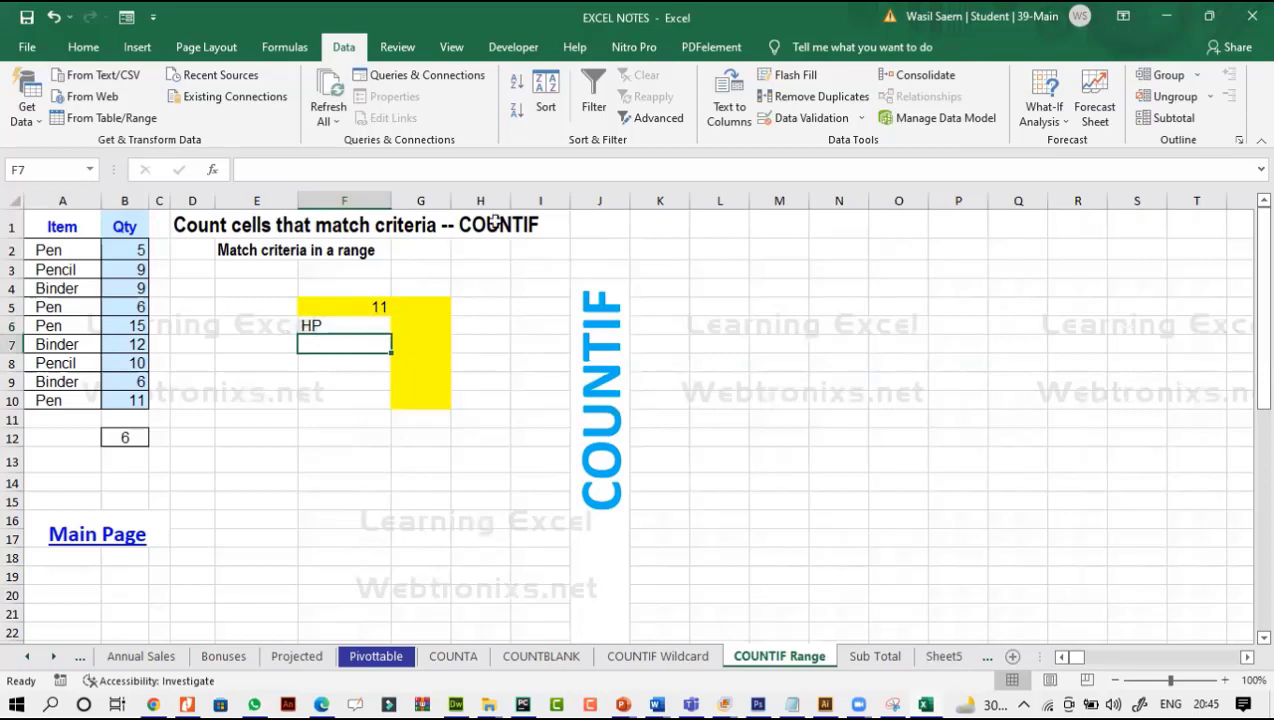
pyautogui.click(786, 122)
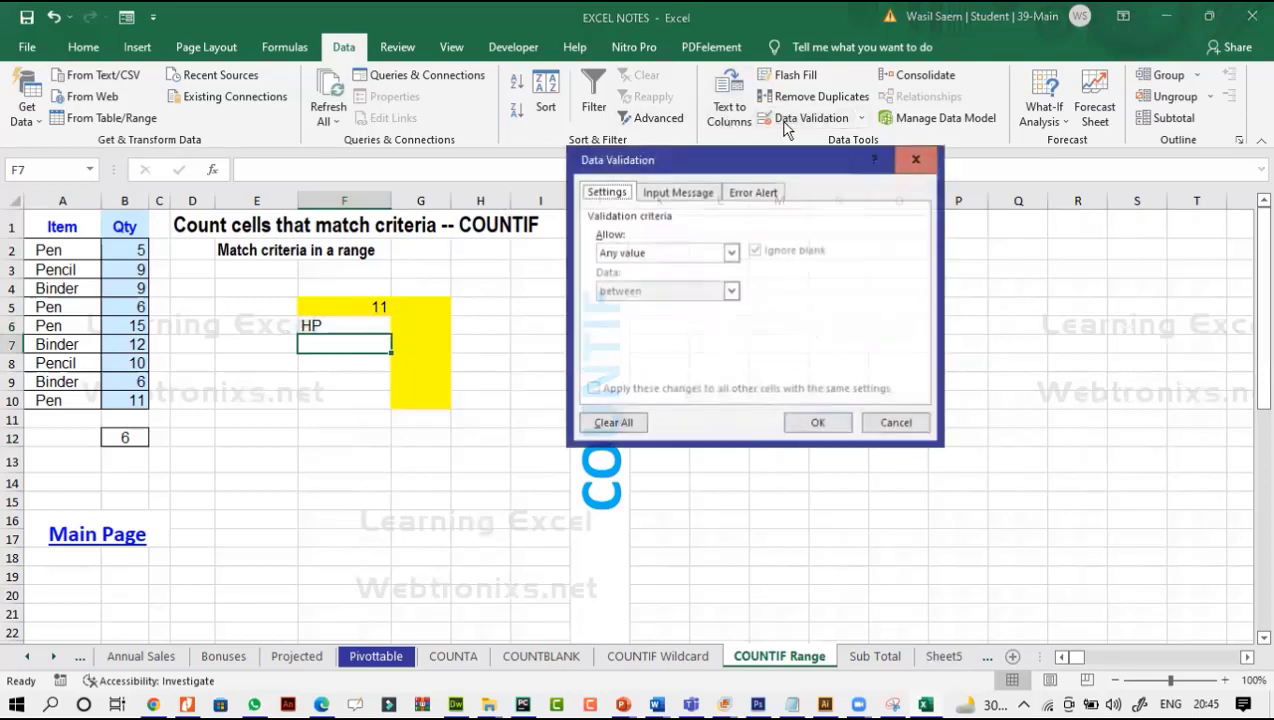
pyautogui.click(700, 254)
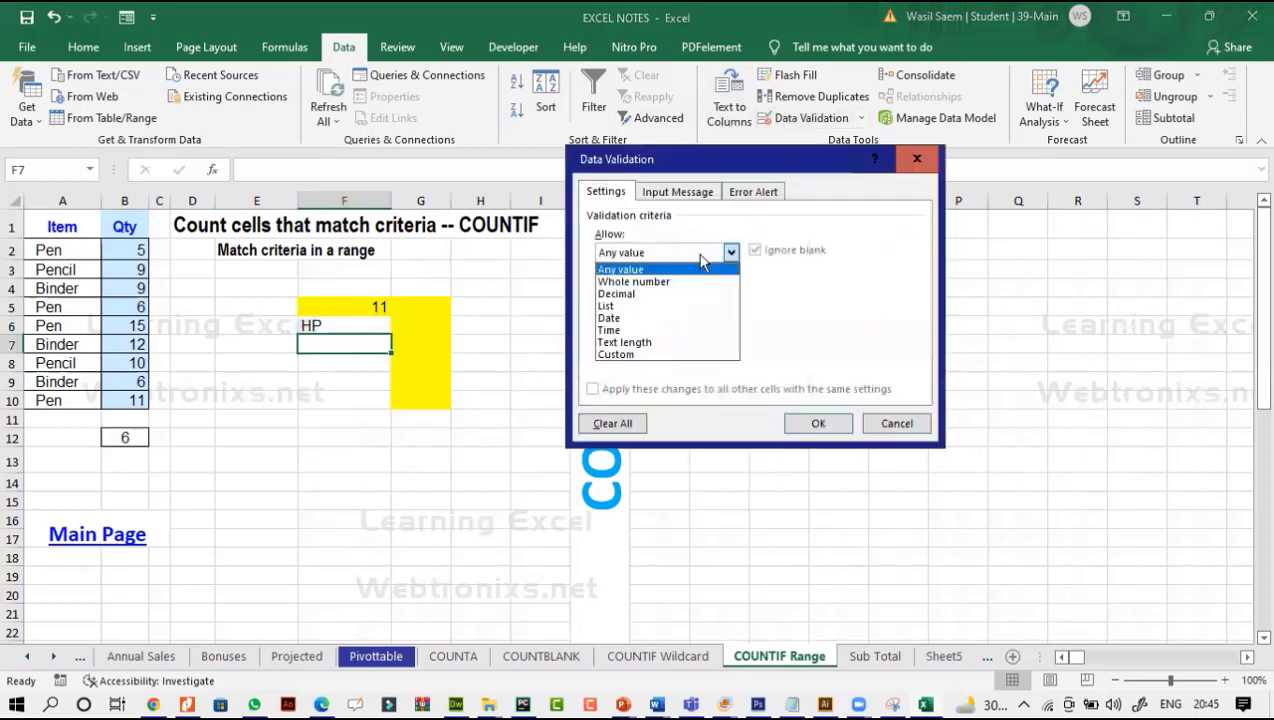
pyautogui.click(664, 306)
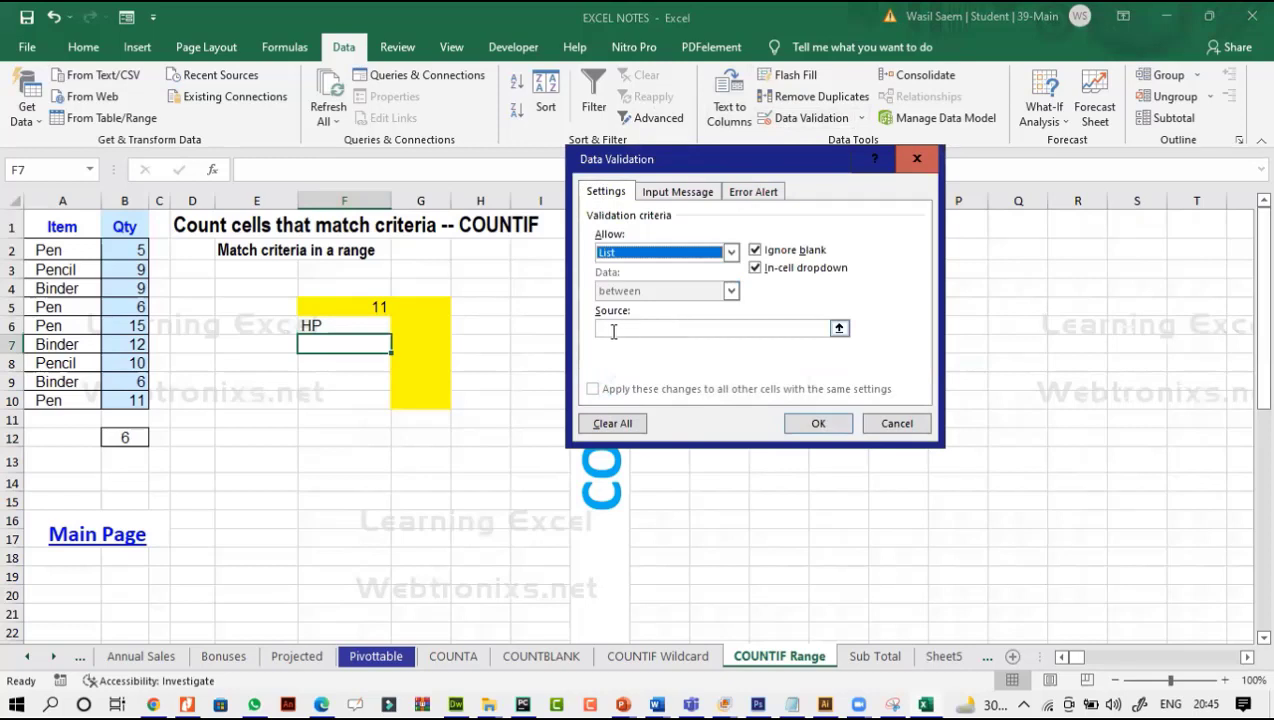
pyautogui.click(839, 330)
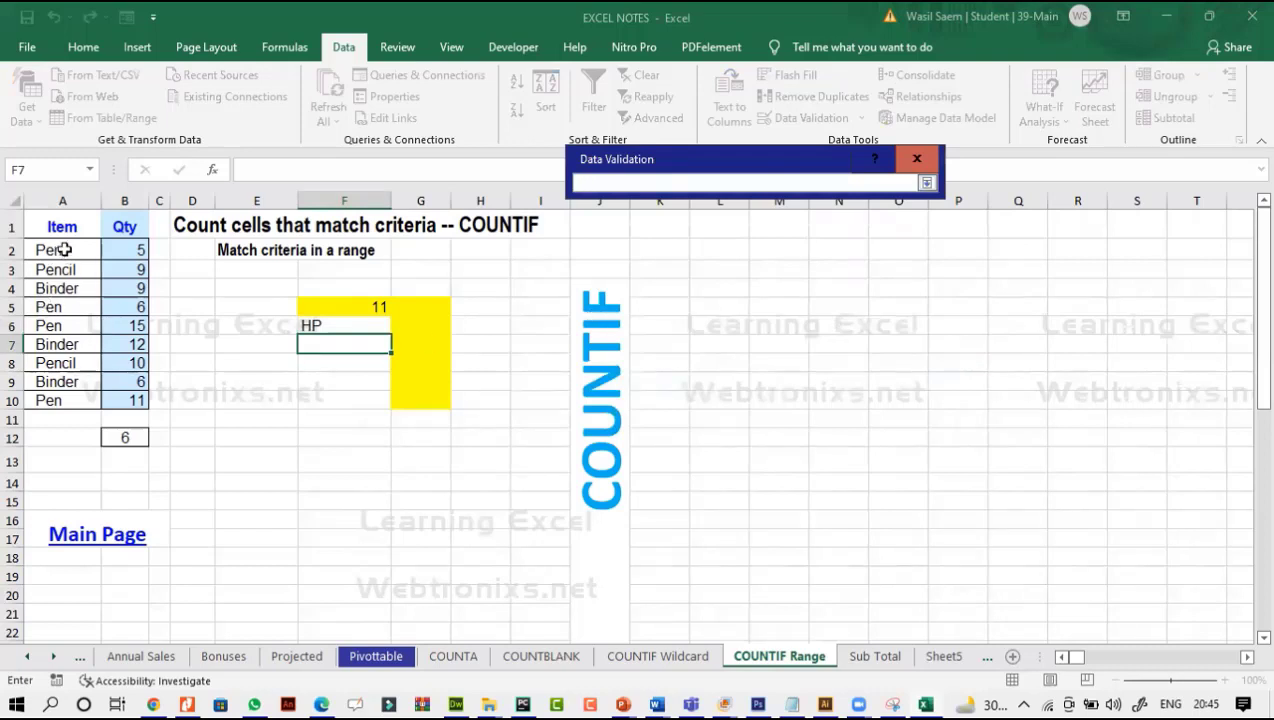
pyautogui.moveTo(63, 251)
pyautogui.mouseDown()
pyautogui.moveTo(80, 372)
pyautogui.moveTo(54, 398)
pyautogui.moveTo(63, 403)
pyautogui.mouseUp()
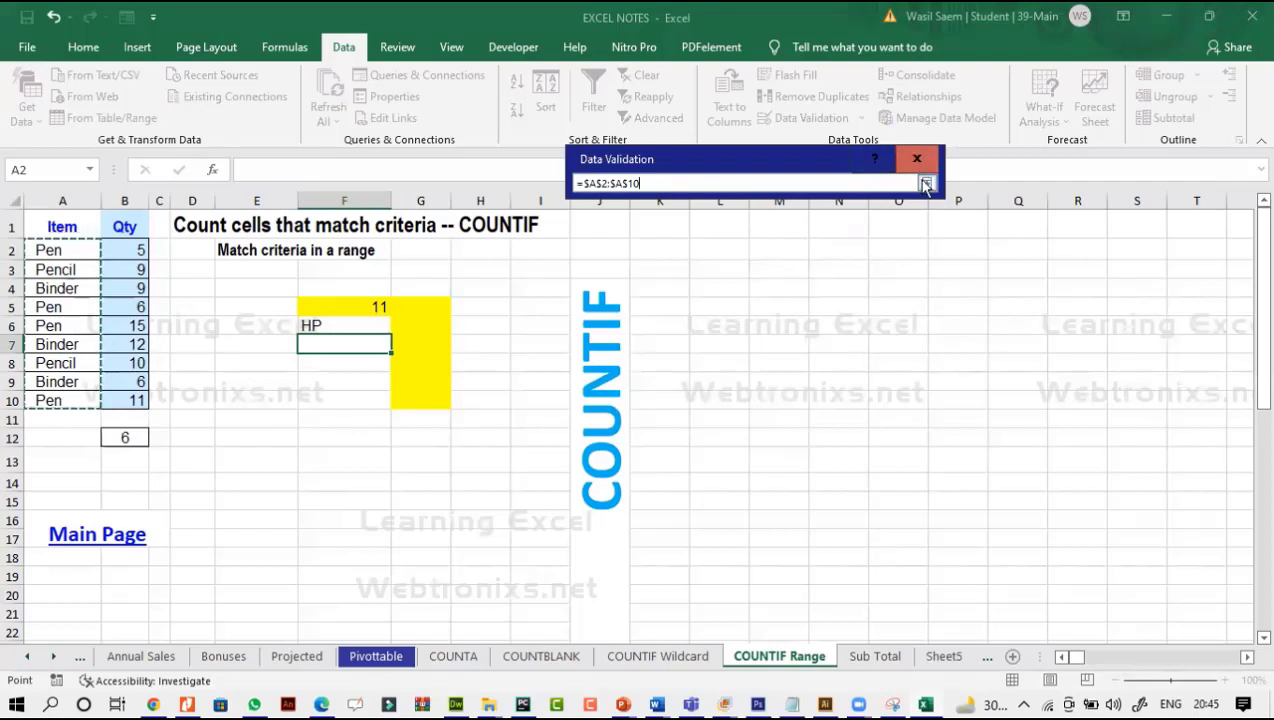
pyautogui.click(926, 184)
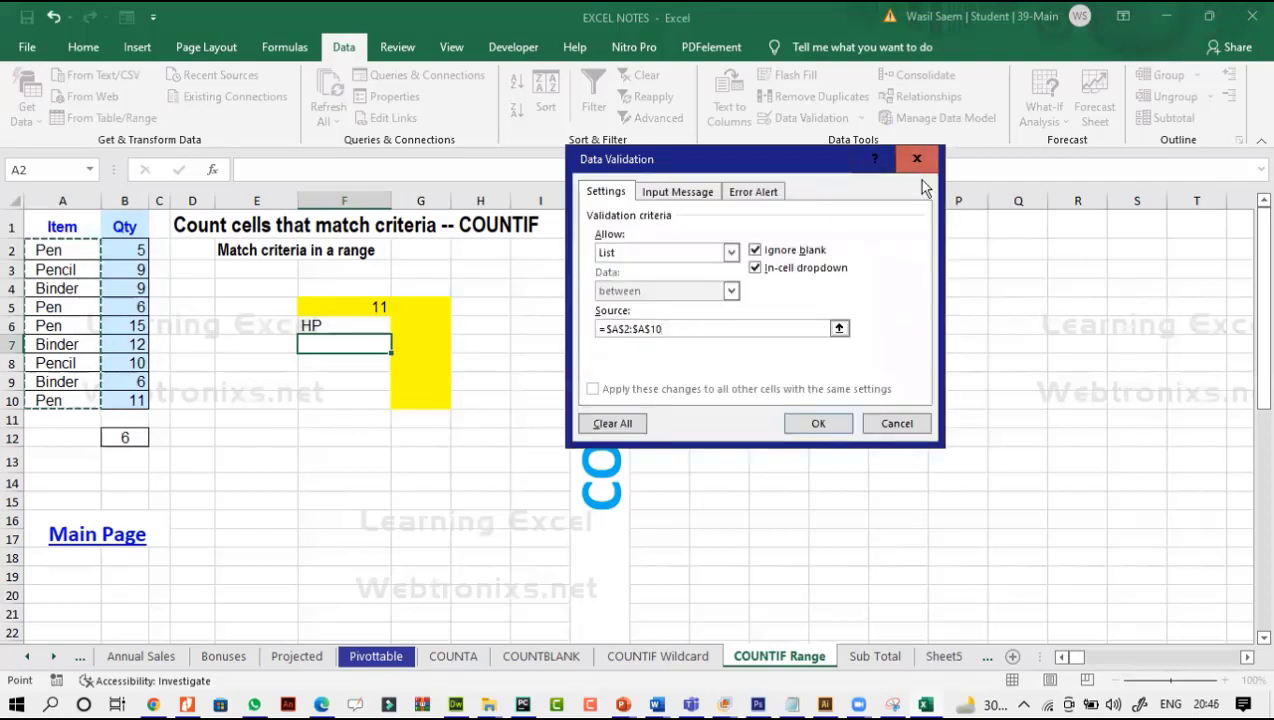
pyautogui.click(818, 423)
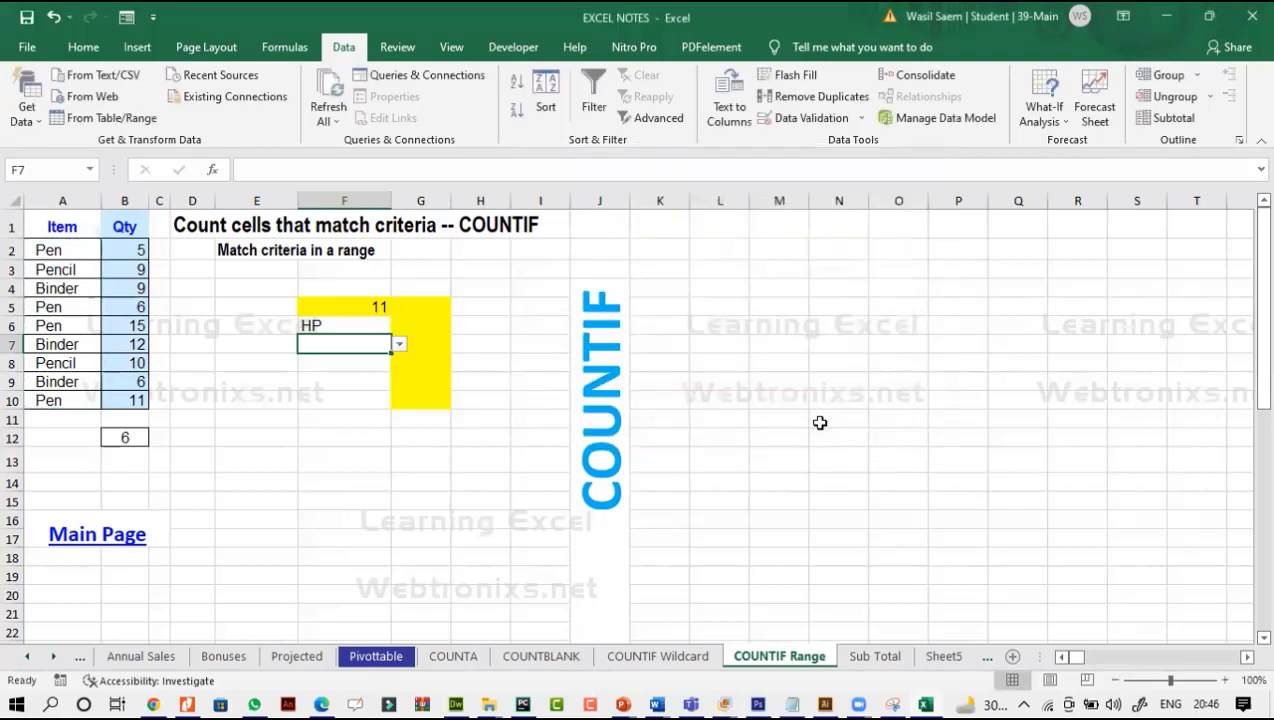
# Test the drop-down list in cell F7 by choosing Binder.
pyautogui.click(347, 398)
pyautogui.click(353, 342)
pyautogui.click(398, 344)
pyautogui.moveTo(397, 402); pyautogui.dragTo(396, 437)
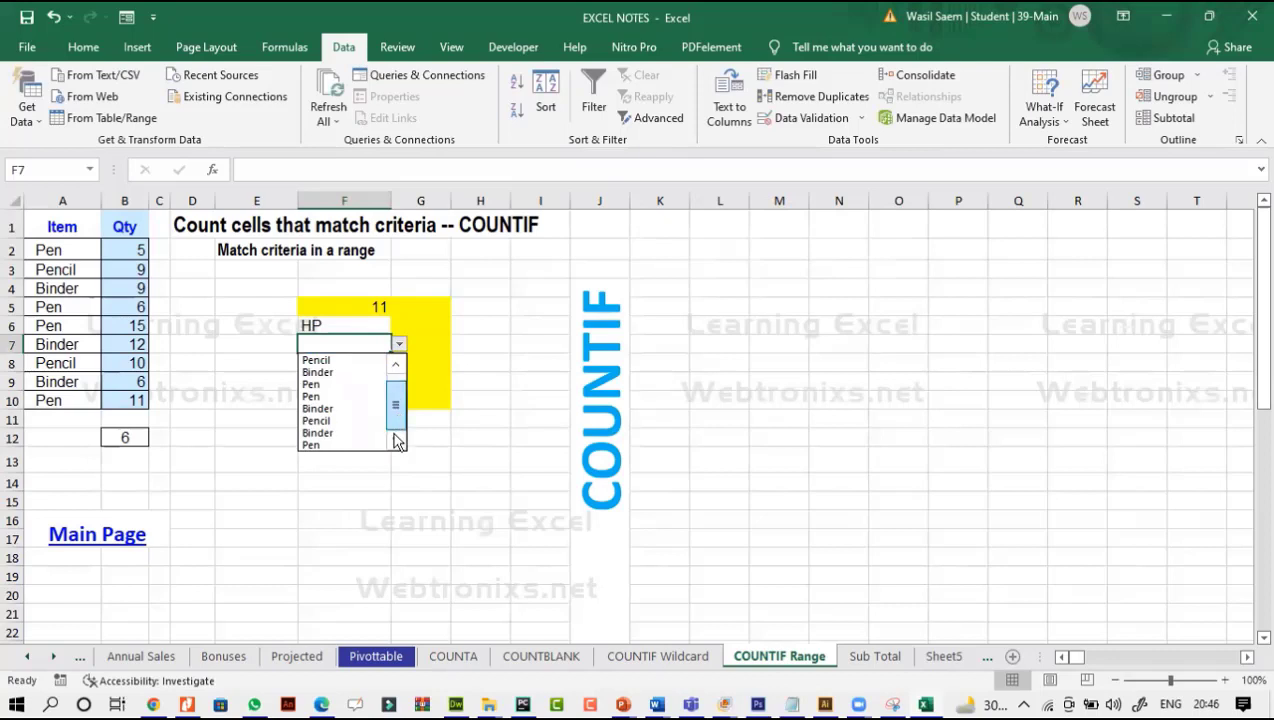
pyautogui.click(322, 369)
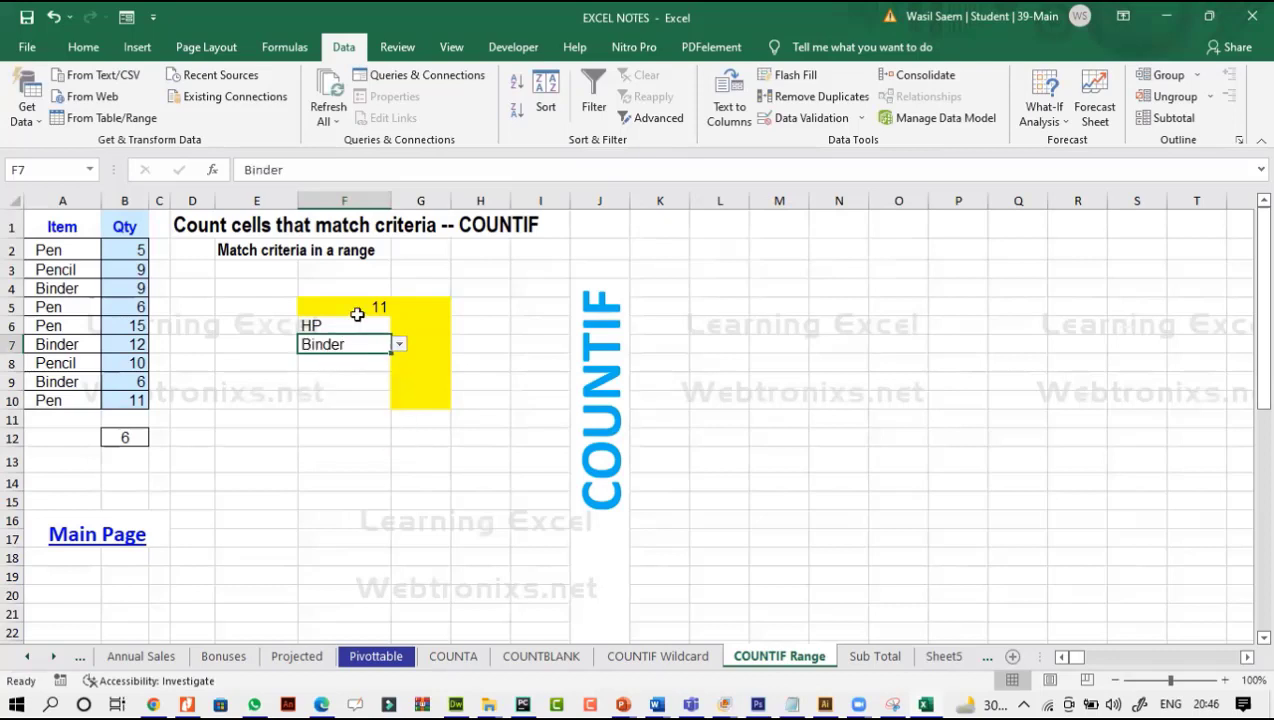
pyautogui.click(355, 328)
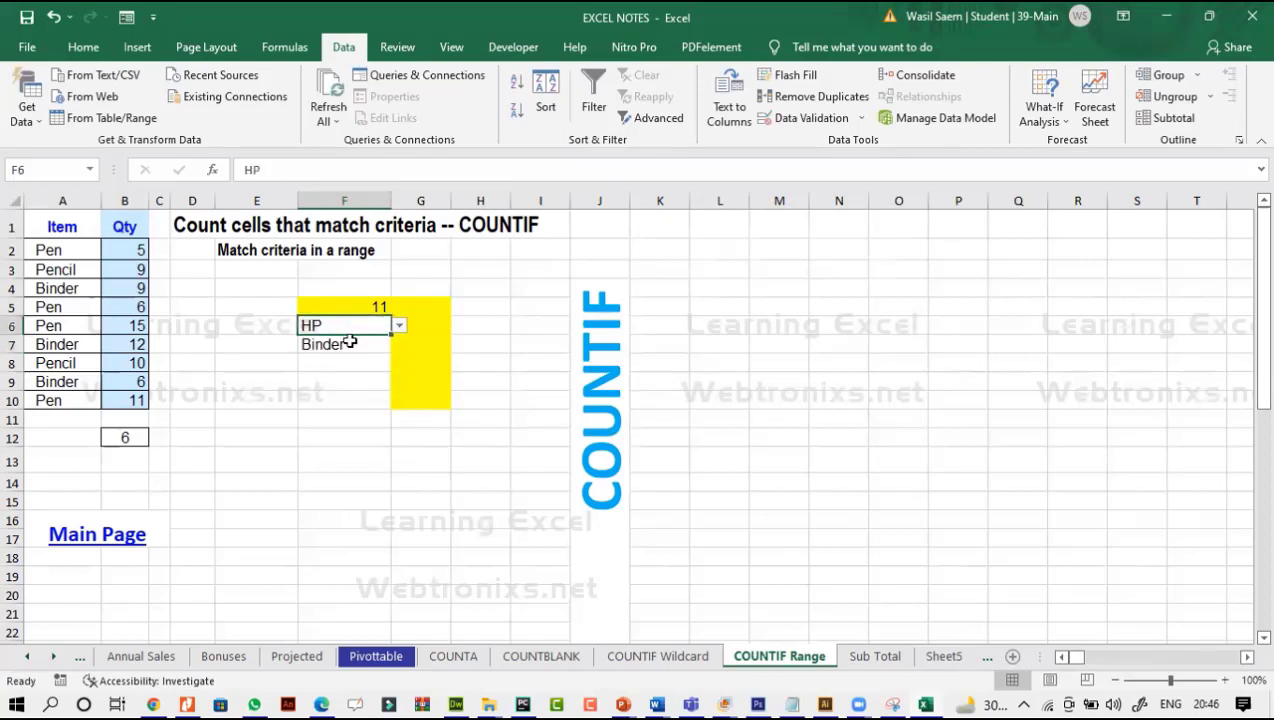
pyautogui.click(345, 343)
# Apply a Text length data validation to cell F8, allowing between 2 and 5 characters.
pyautogui.click(346, 372)
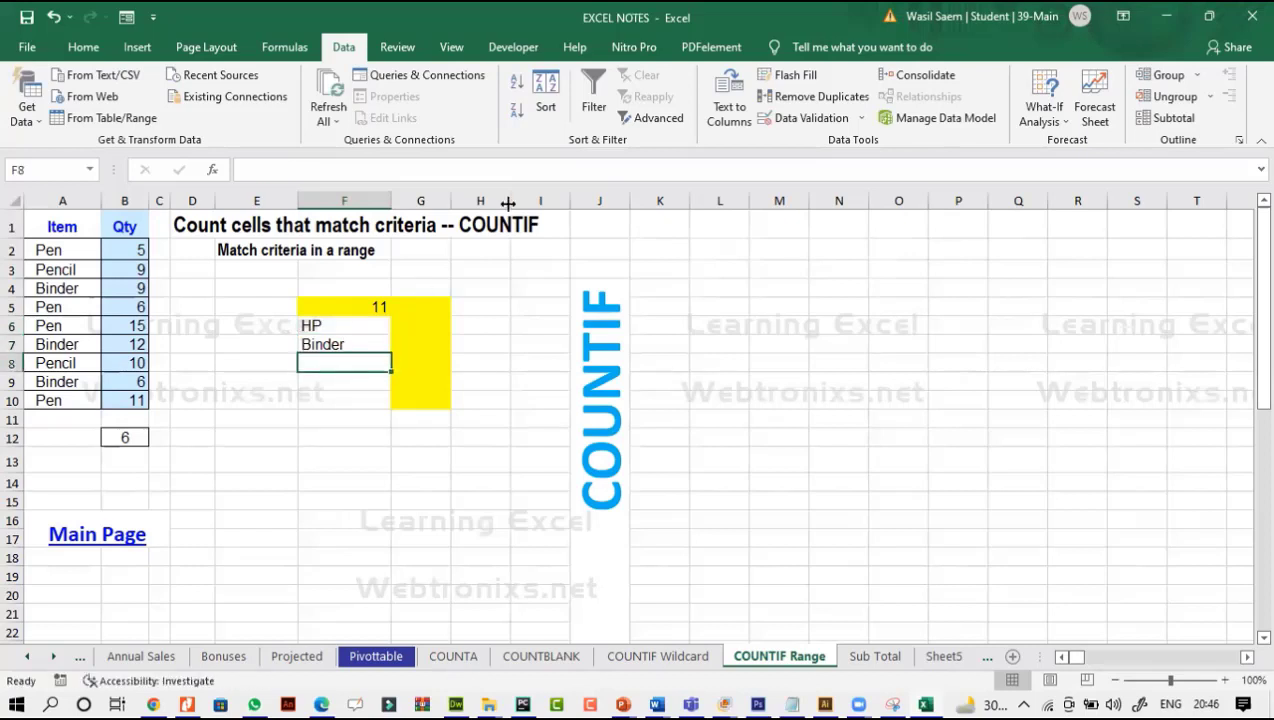
pyautogui.click(780, 118)
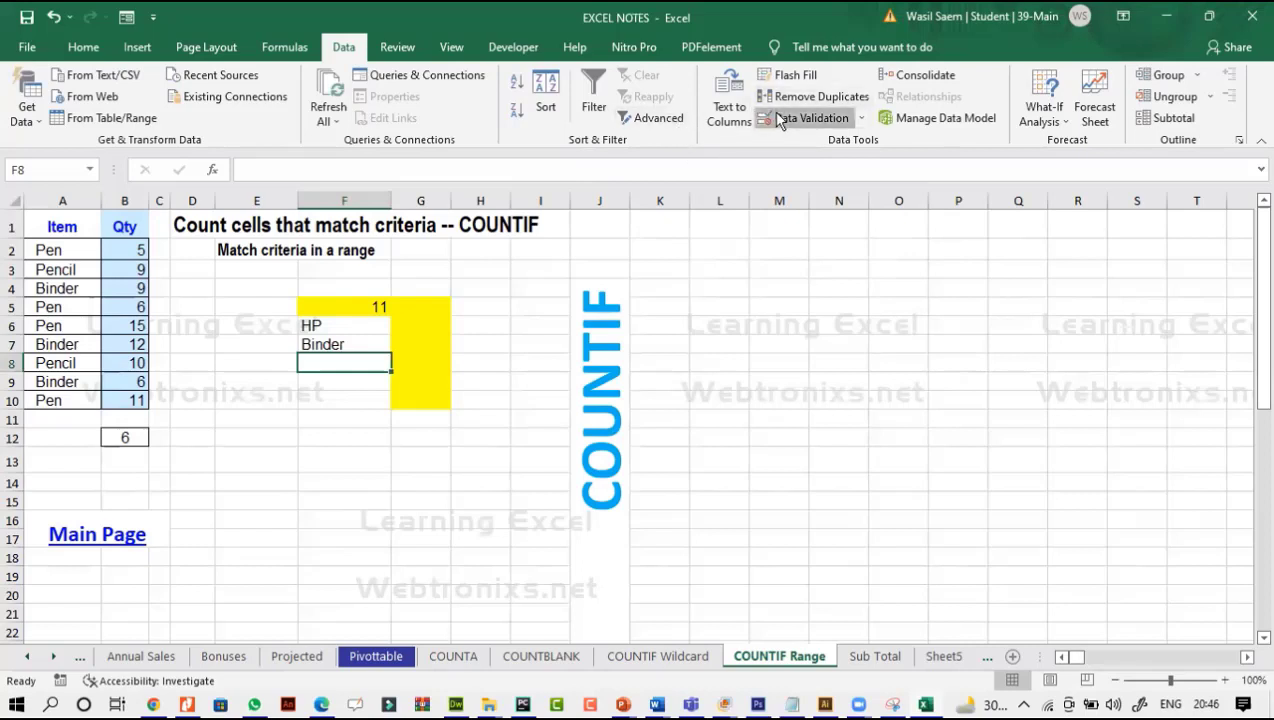
pyautogui.click(662, 252)
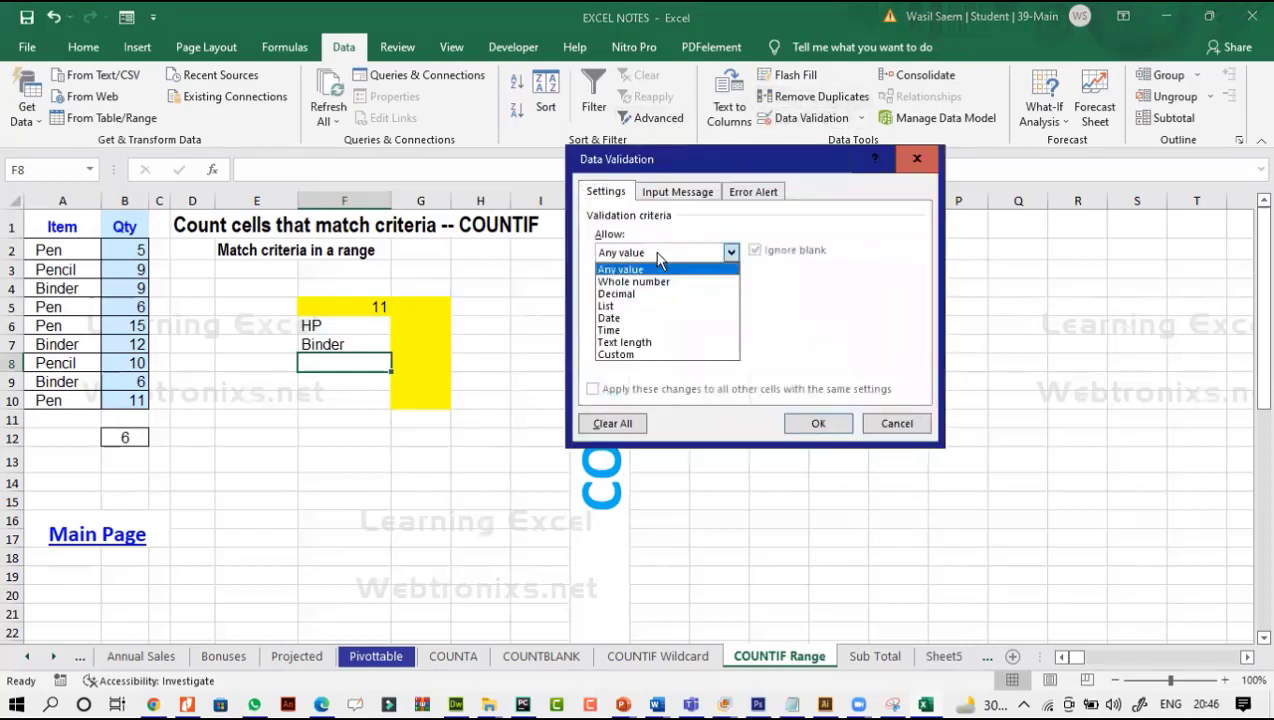
pyautogui.click(660, 318)
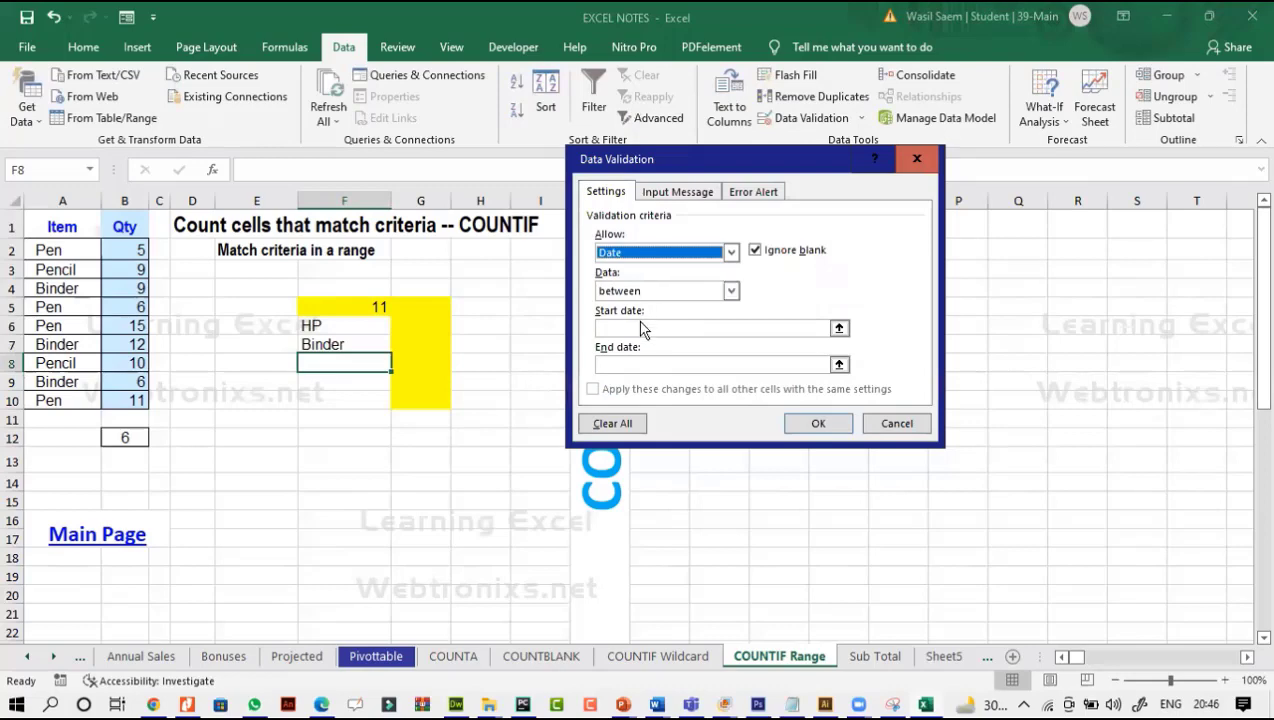
pyautogui.click(652, 253)
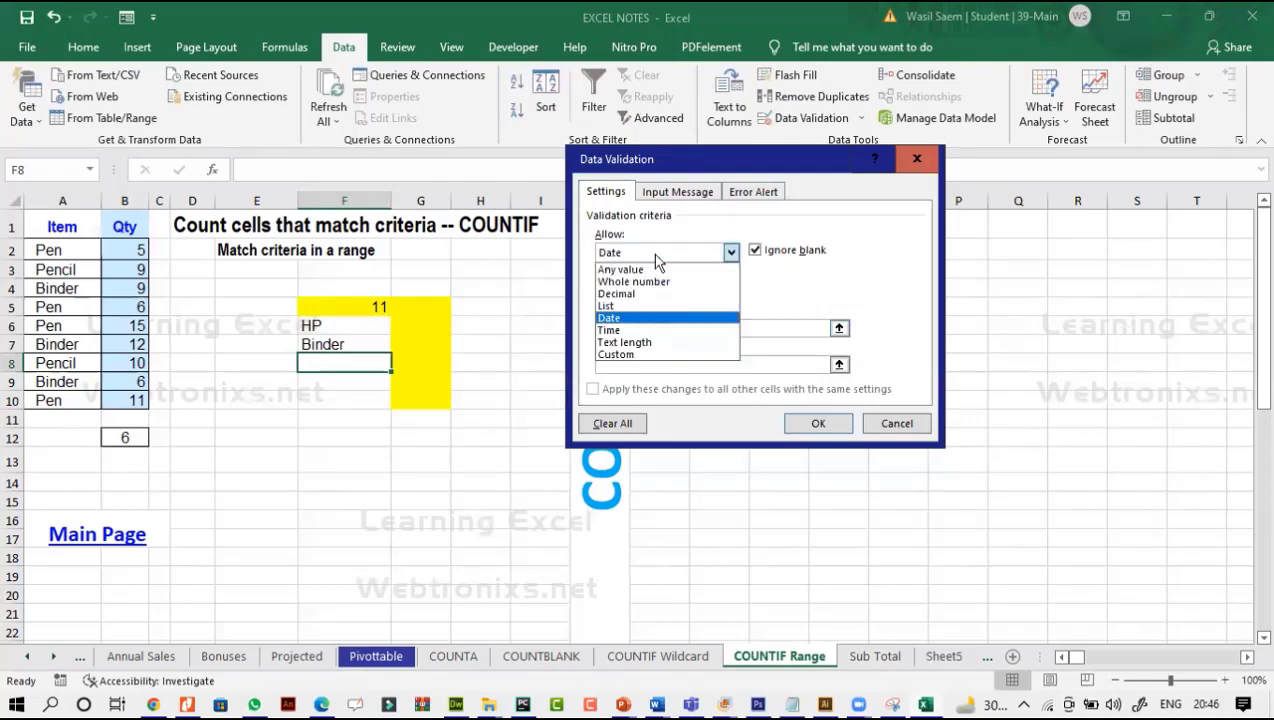
pyautogui.click(632, 344)
pyautogui.click(624, 326)
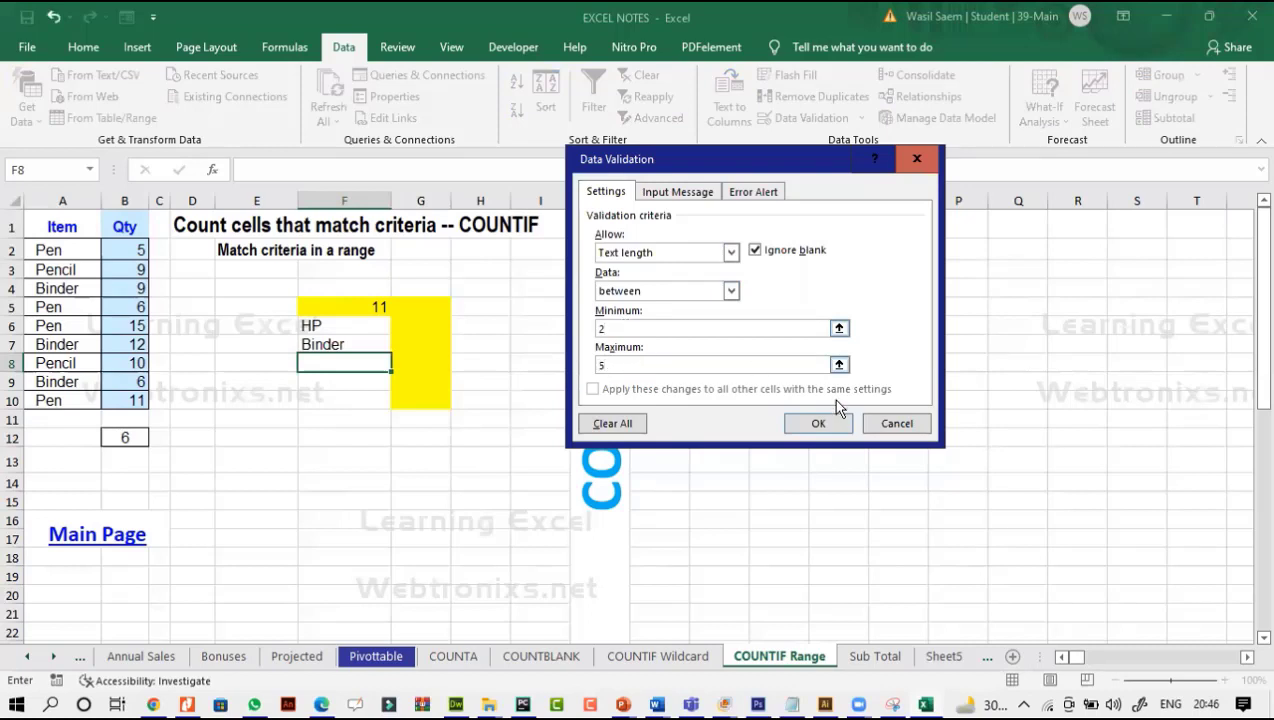
pyautogui.click(820, 424)
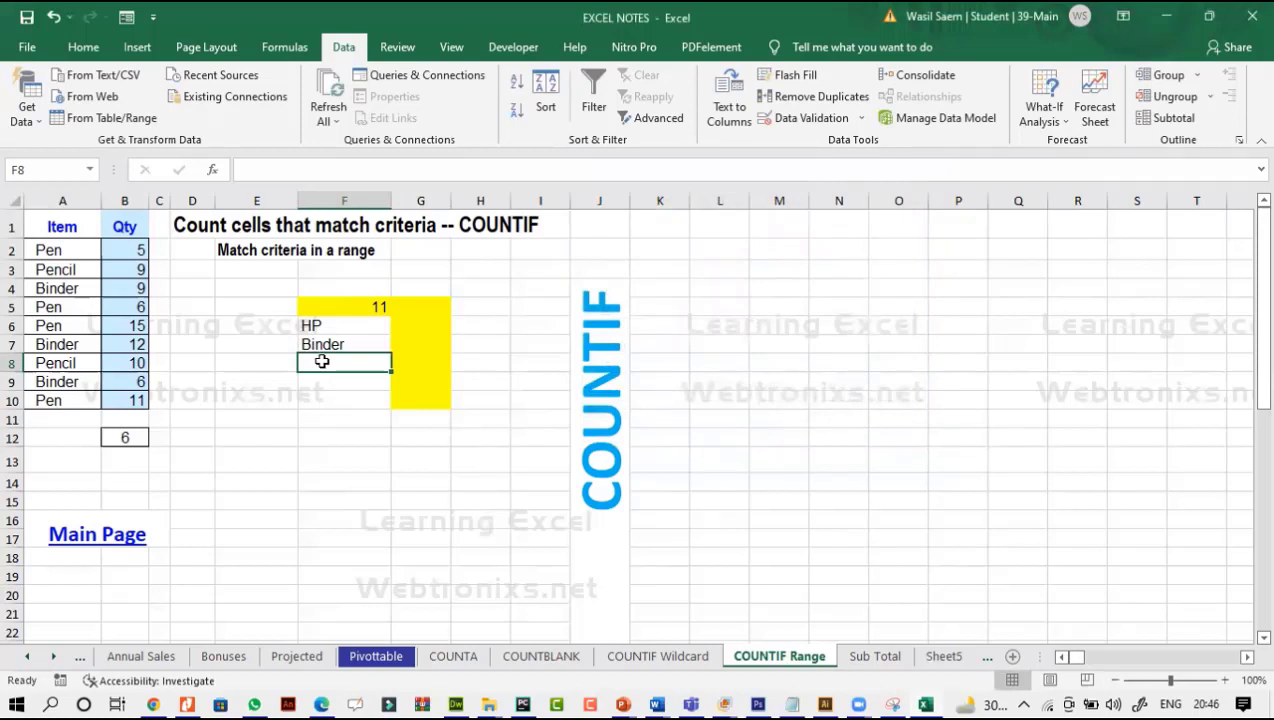
# Test the text length rule in cell F8 with the single characters 1 and S and an overlong nine-letter entry.
pyautogui.write('1')
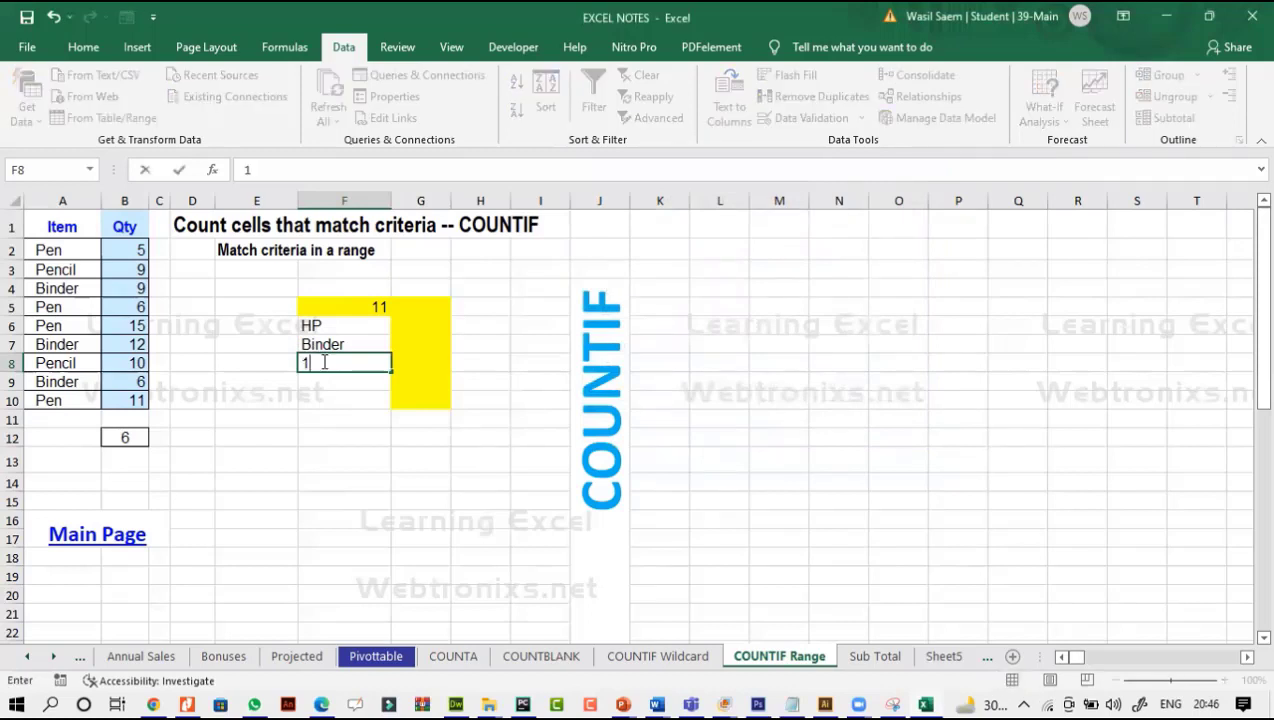
pyautogui.press('Return')
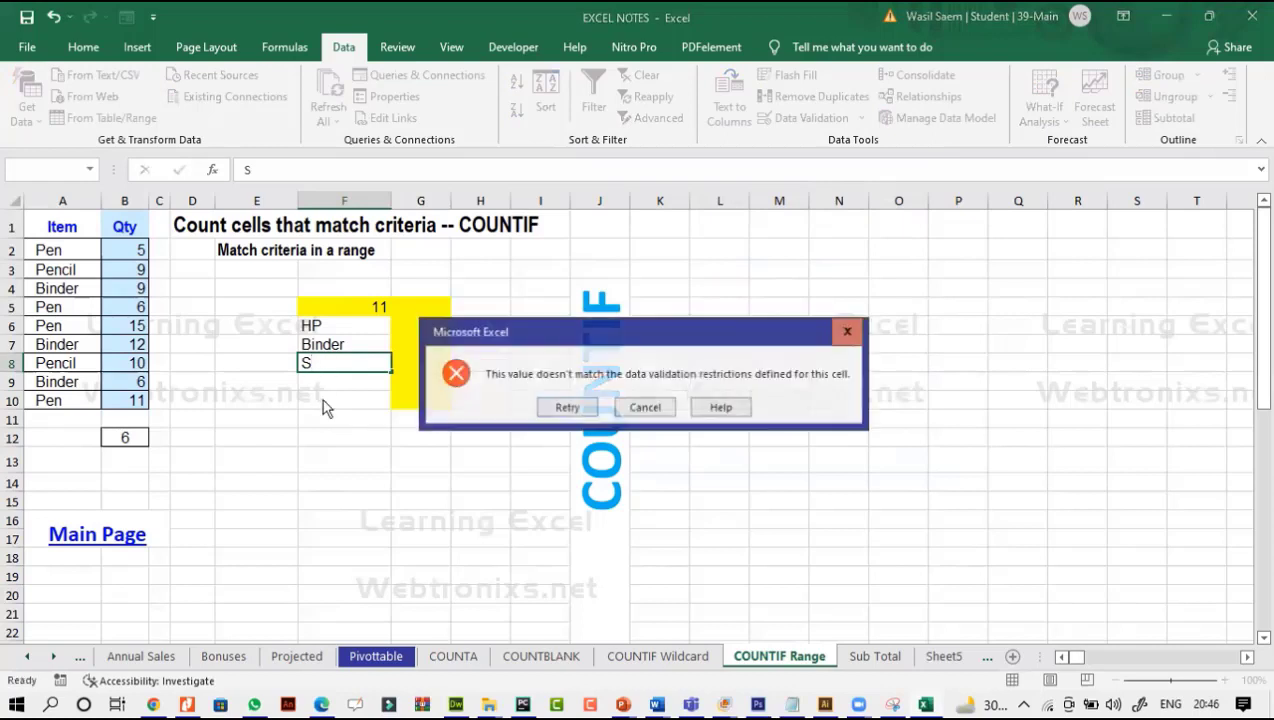
pyautogui.click(567, 408)
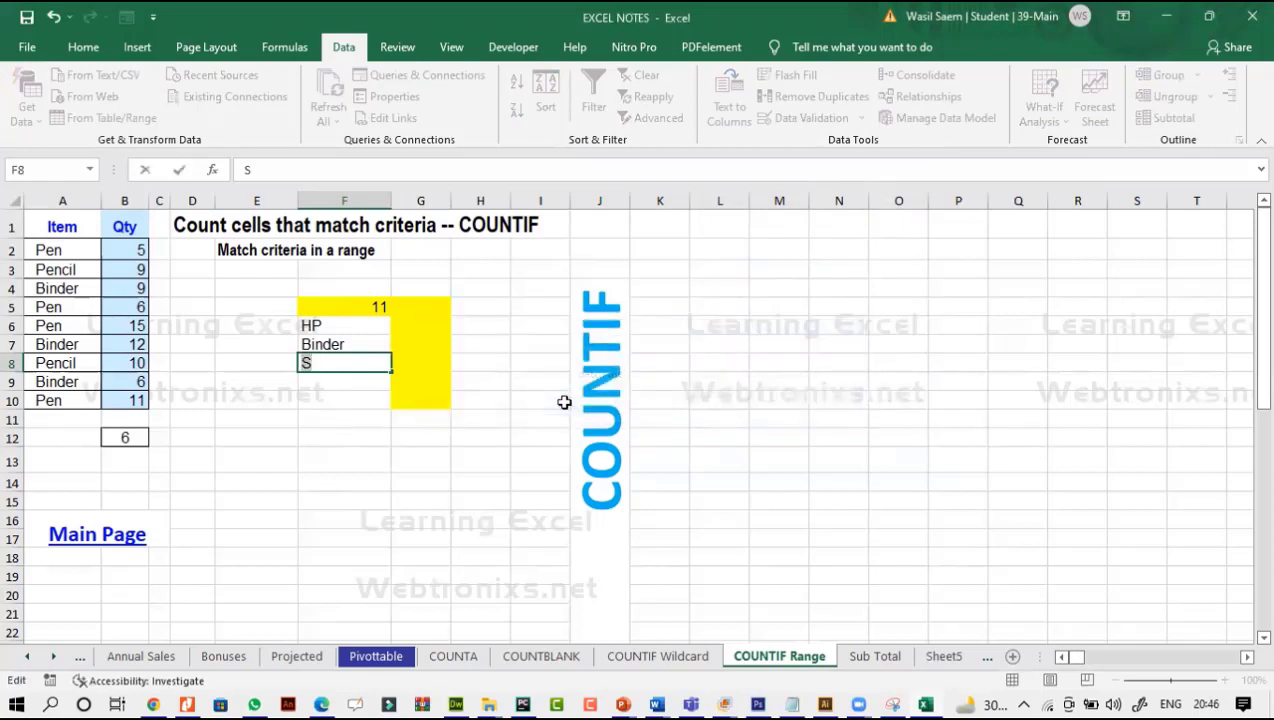
pyautogui.write('SAEMMASHH')
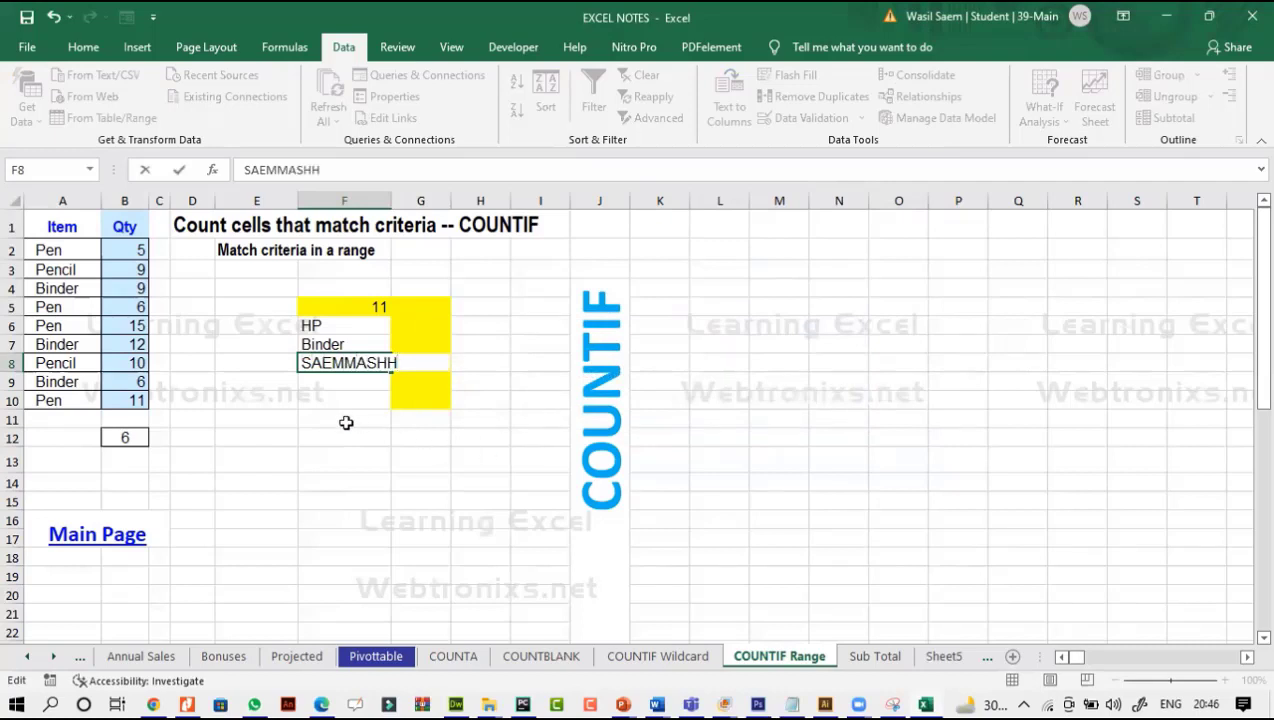
pyautogui.press('Return')
pyautogui.click(570, 410)
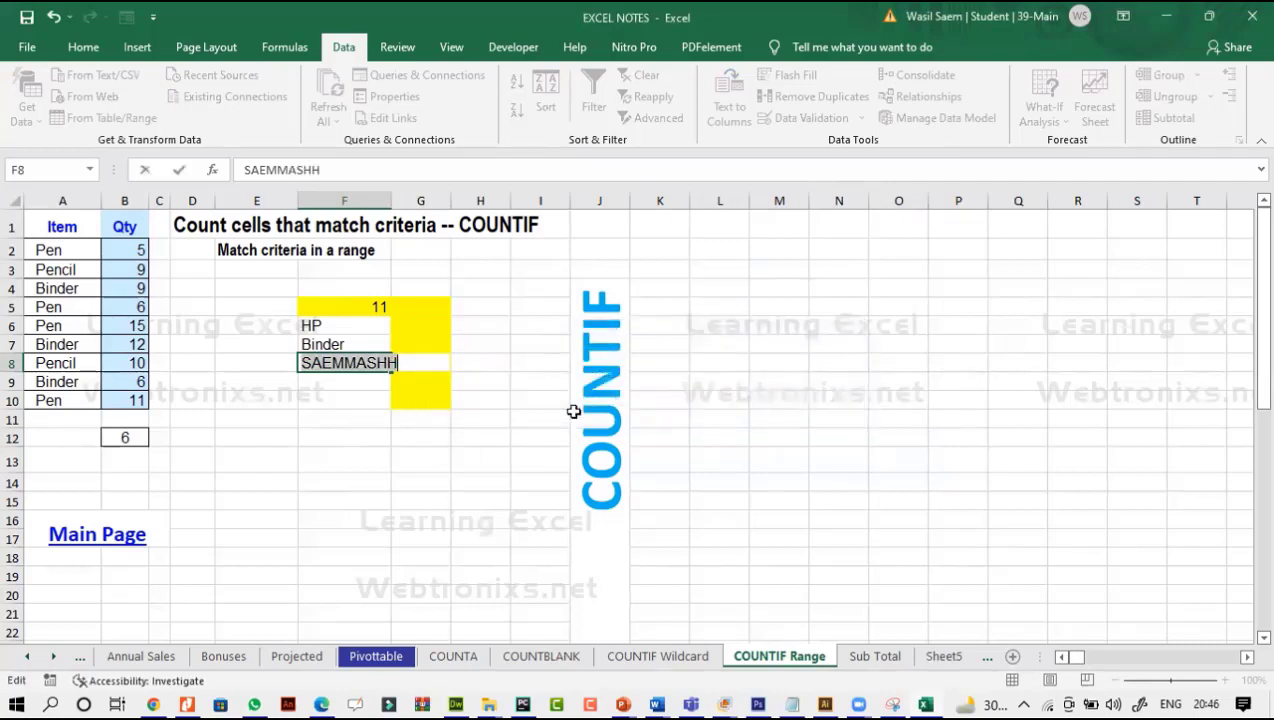
# Replace the entry in cell F8 with a four-letter name that fits the allowed text length.
pyautogui.write('SAEM')
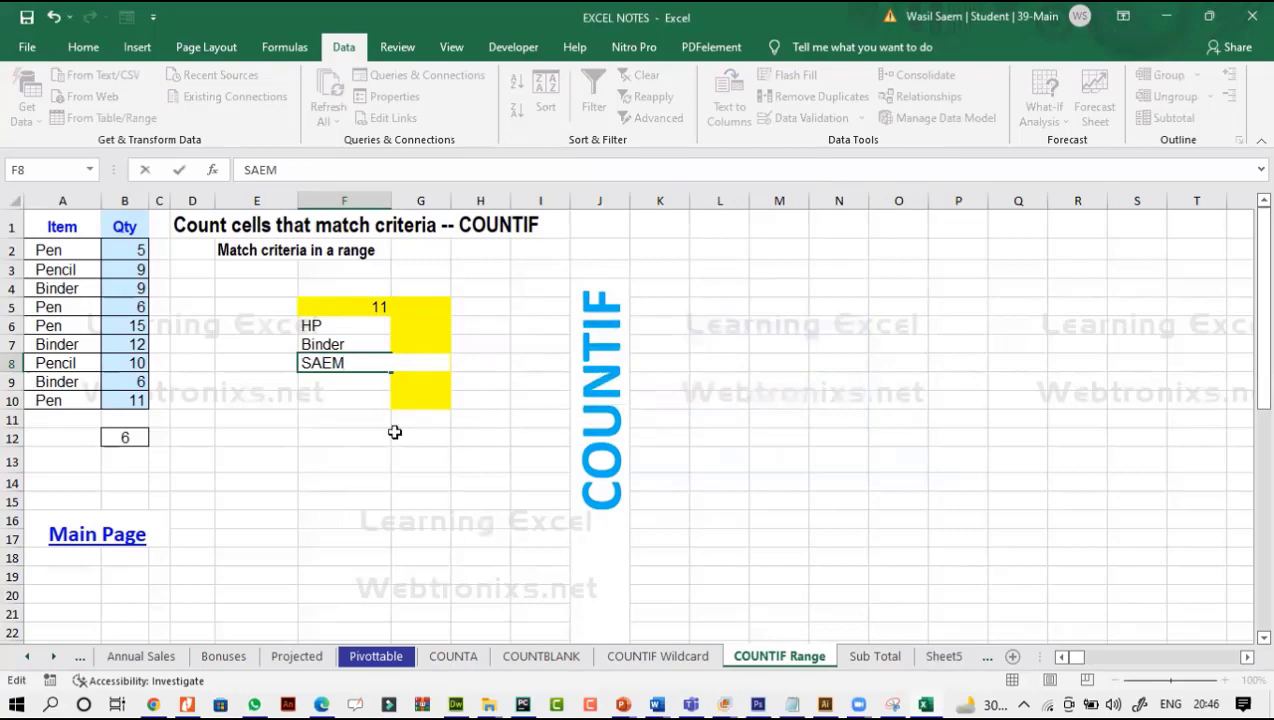
pyautogui.click(359, 444)
pyautogui.click(335, 364)
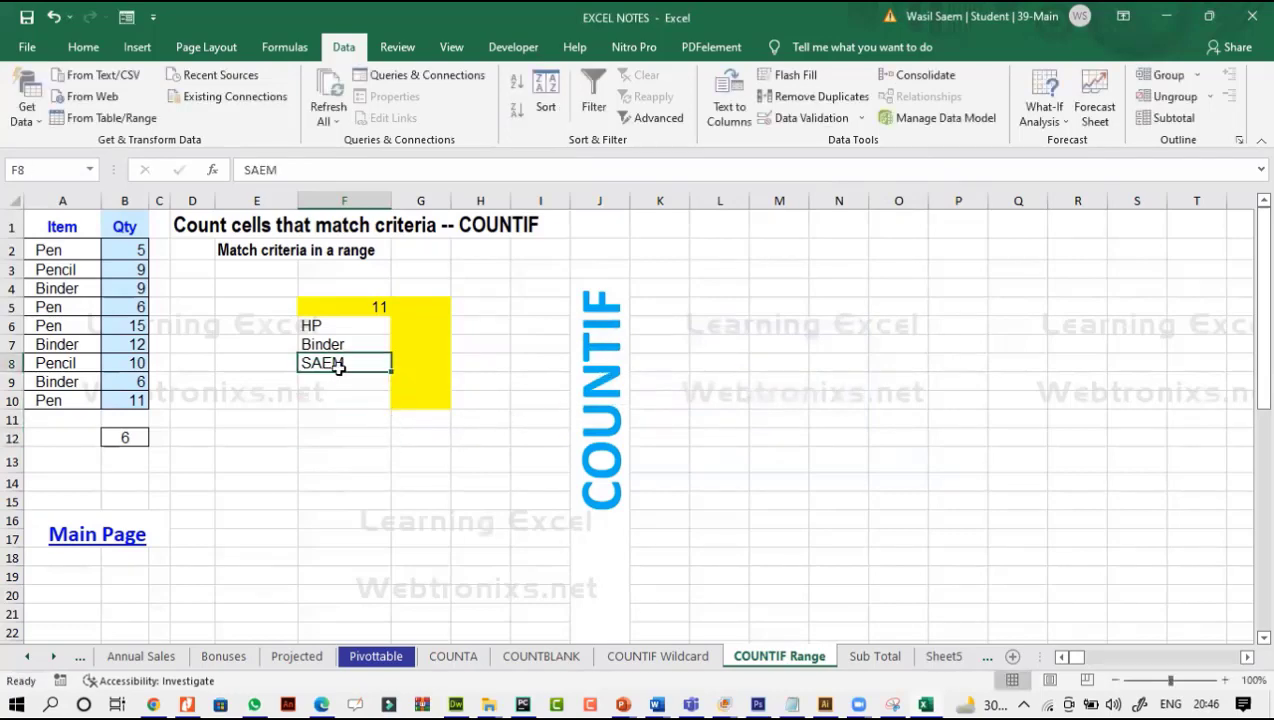
# Open the data validation settings of cell F8 and show the available validation types.
pyautogui.click(822, 124)
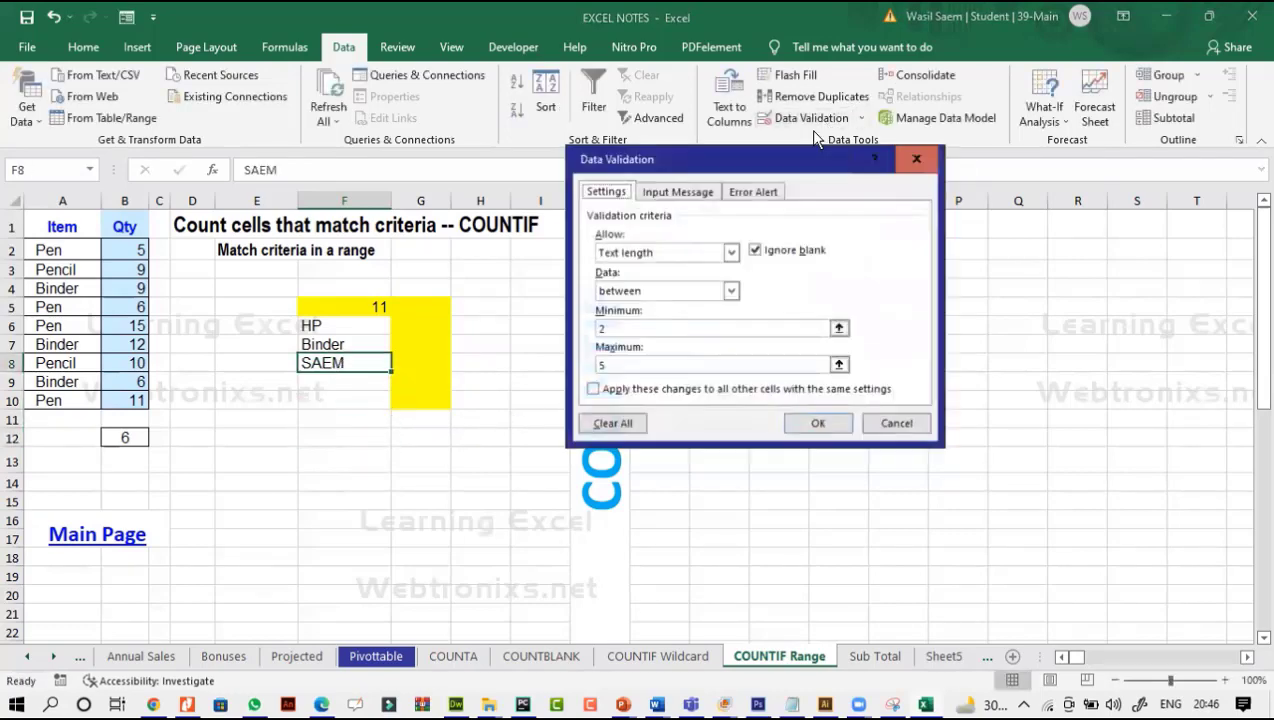
pyautogui.click(684, 250)
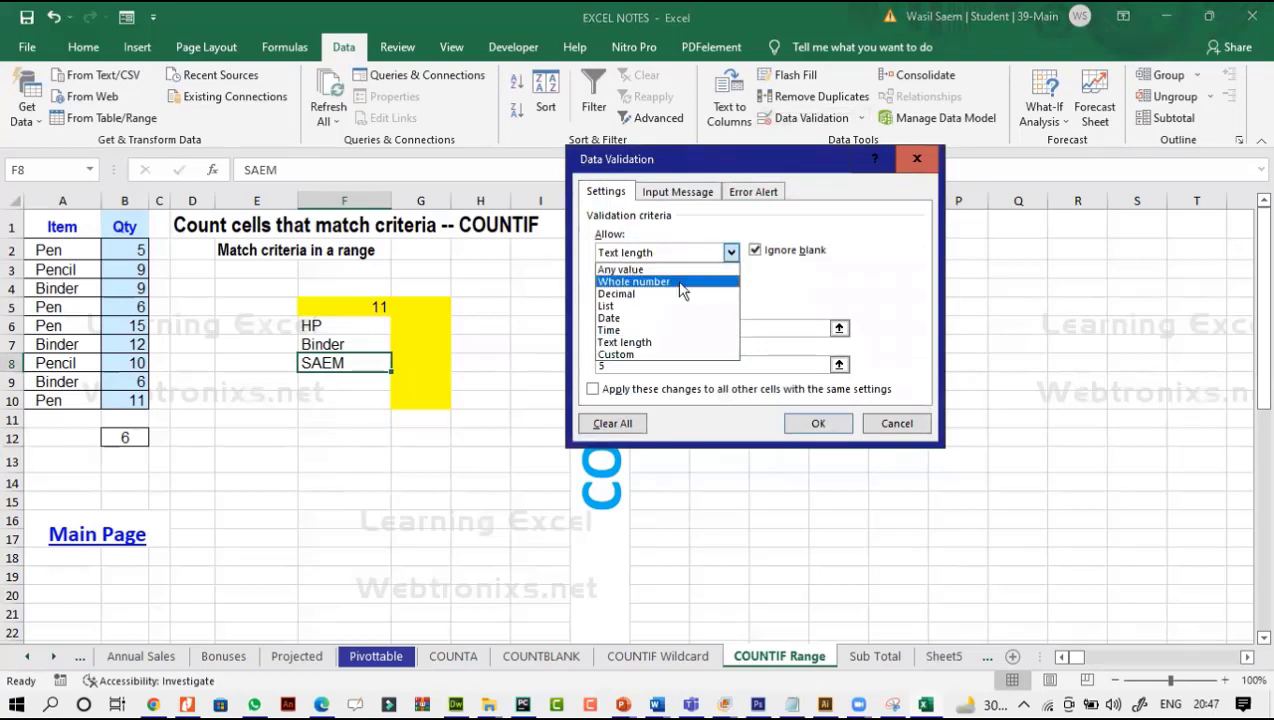